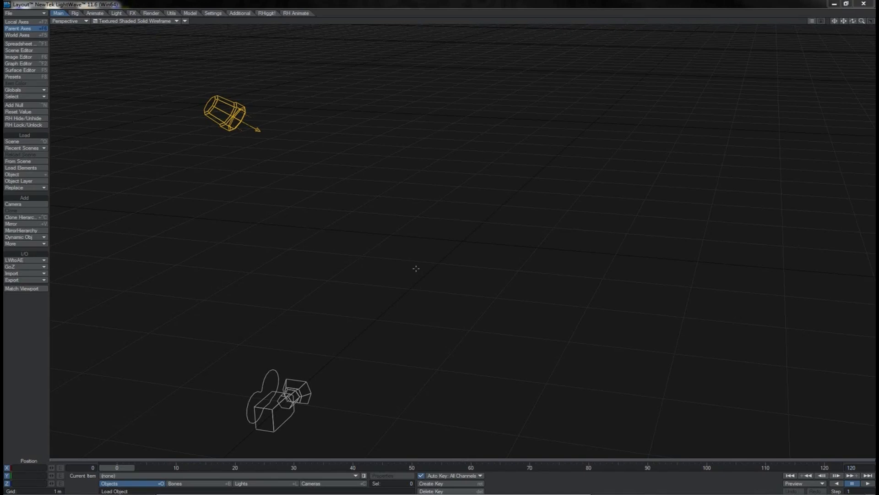
Lower the SimpleBiped character's Root bone to about Y 730 mm so both legs bend into a crouch.
key(shift+b)
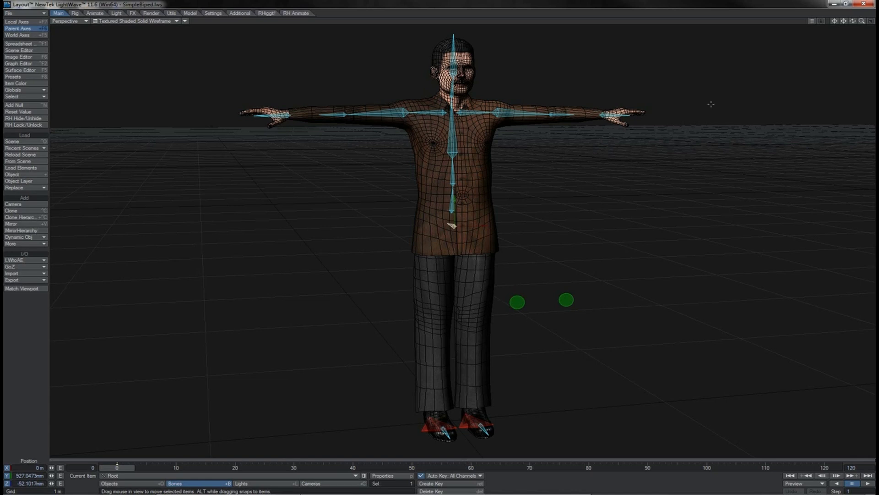
drag(853, 21, 809, 60)
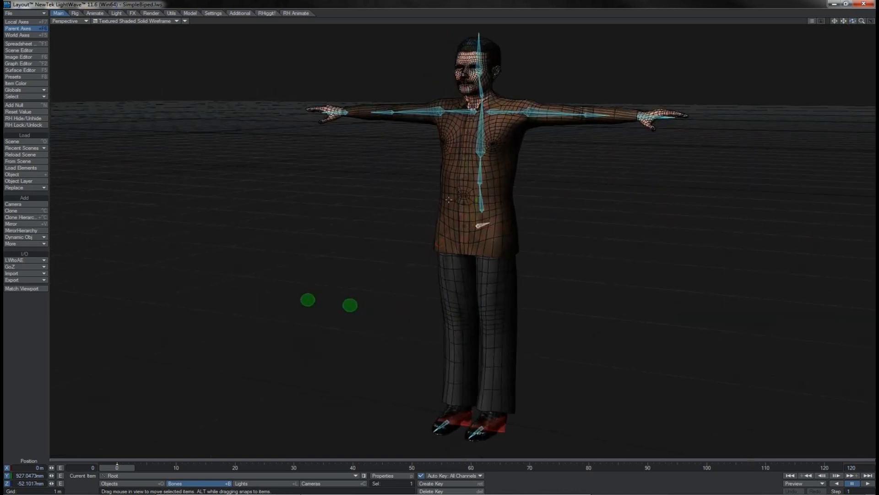
drag(476, 200, 477, 243)
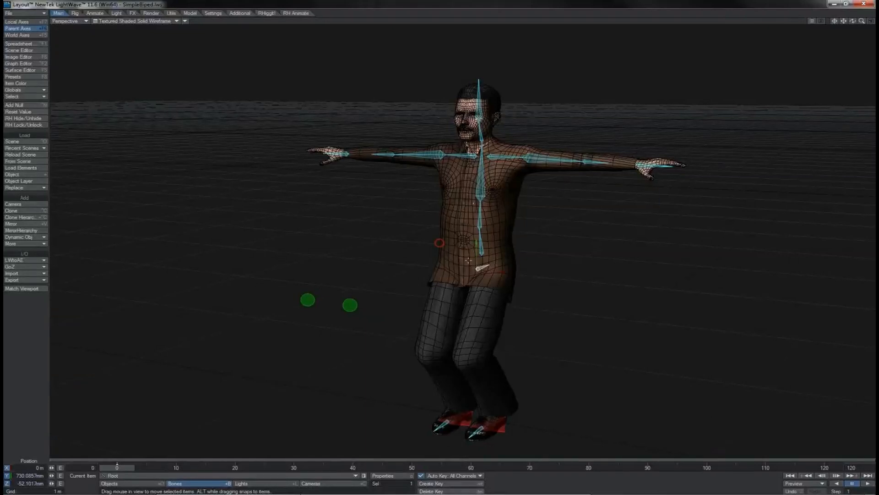
Move the biped's left foot outward and turned, and shift the LeftLegPole inward to redirect the left knee.
click(499, 433)
drag(499, 432, 522, 433)
key(y)
click(612, 319)
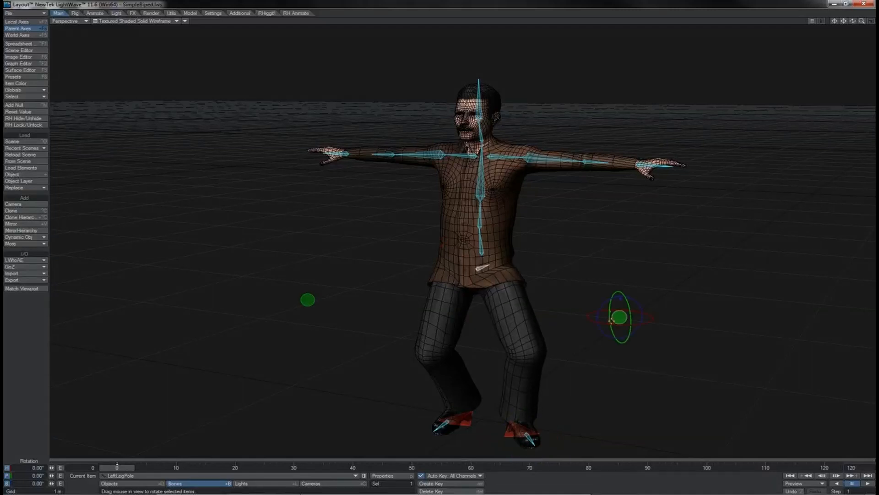
key(t)
drag(650, 311, 549, 316)
Rotate the left upper arm down, bend the left forearm forward and turn the left hand control.
click(546, 162)
key(y)
drag(543, 138, 550, 171)
click(536, 221)
drag(544, 208, 539, 270)
click(511, 227)
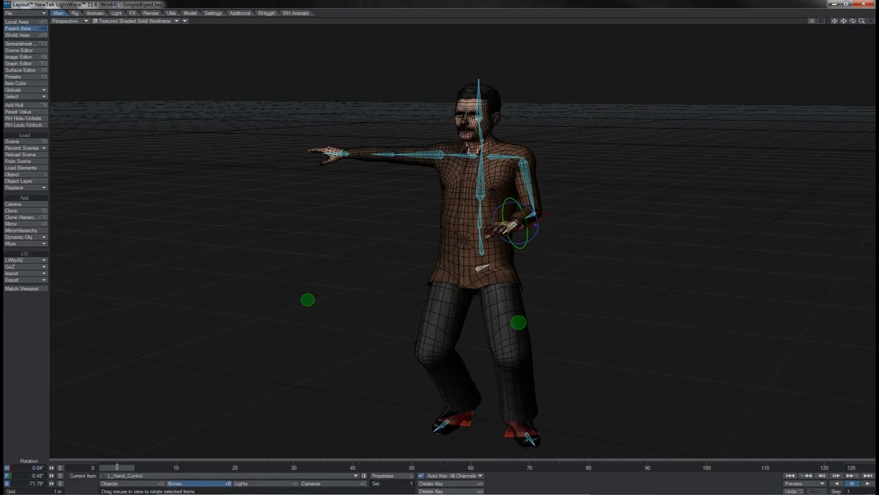
drag(536, 225, 527, 207)
Try rotating the three spine bones together to turn the biped's torso.
click(478, 195)
shift+click(482, 221)
shift+click(481, 220)
drag(624, 189, 219, 225)
key(ctrl+z)
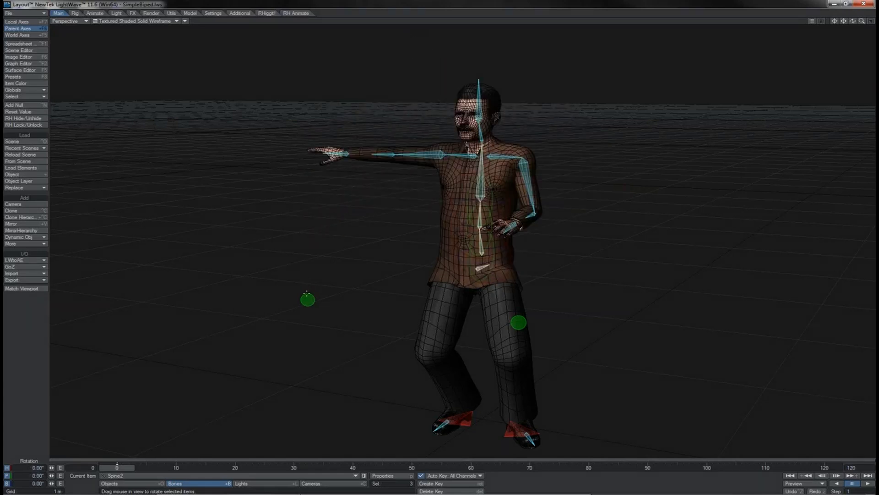
Move the right foot control RightLeg_IK outward to about X -144 mm, Z -156 mm.
click(308, 297)
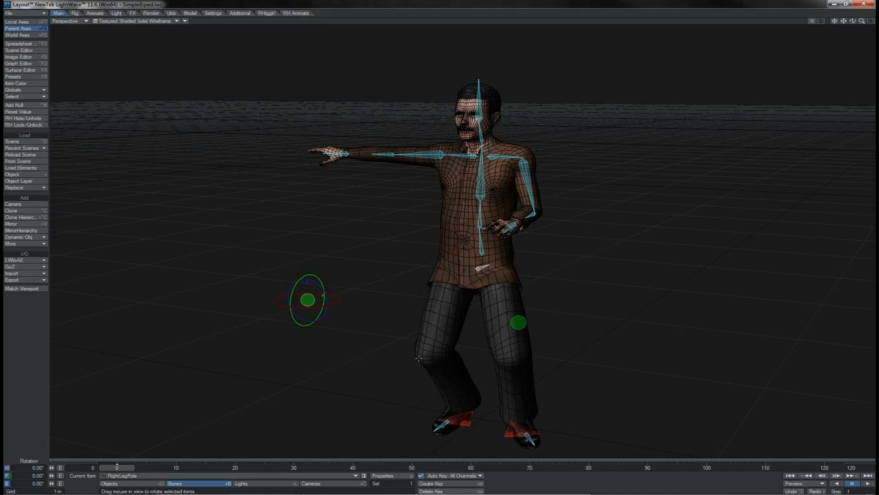
click(473, 422)
key(t)
mouse_move(602, 408)
mouse_down()
mouse_move(433, 408)
mouse_move(615, 408)
mouse_move(565, 408)
mouse_move(588, 408)
mouse_up()
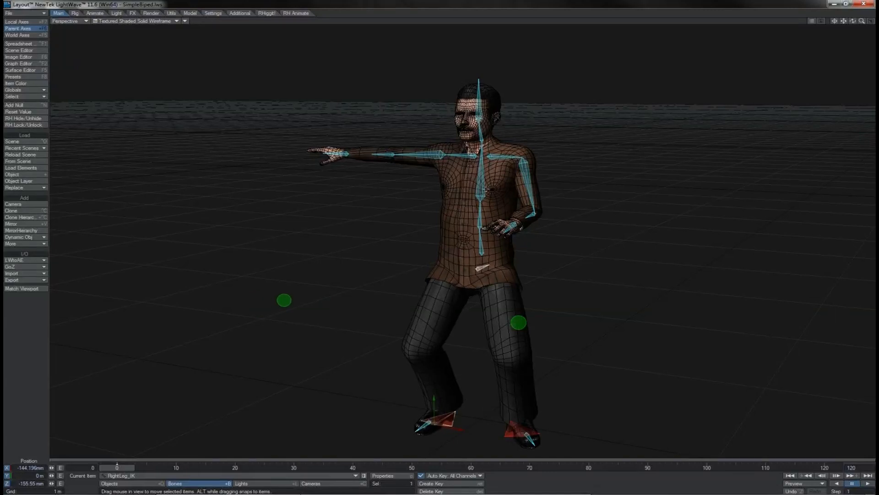
Add the spine bones to the selection, and switch the item type through cameras and bones to objects.
shift+click(486, 189)
shift+click(483, 214)
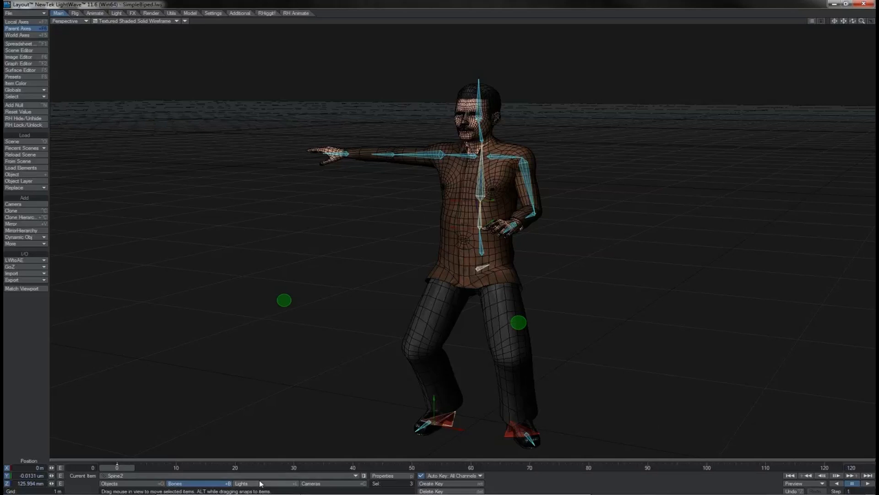
click(317, 483)
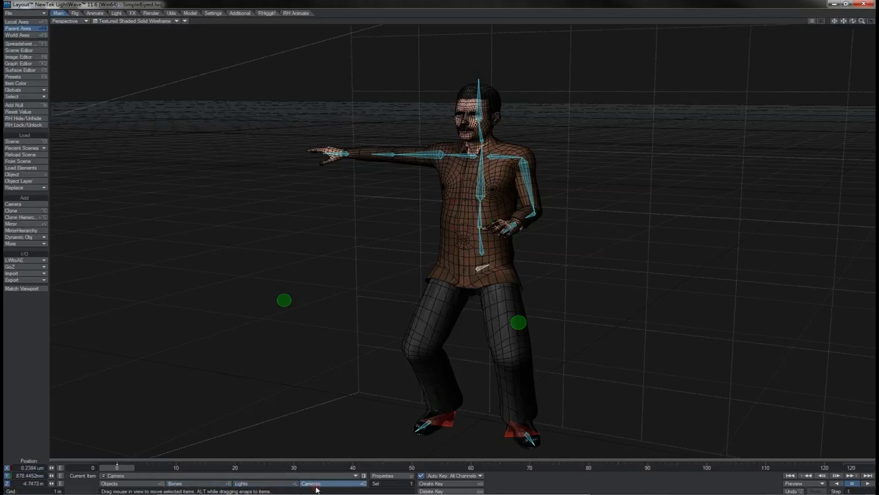
click(198, 485)
click(160, 485)
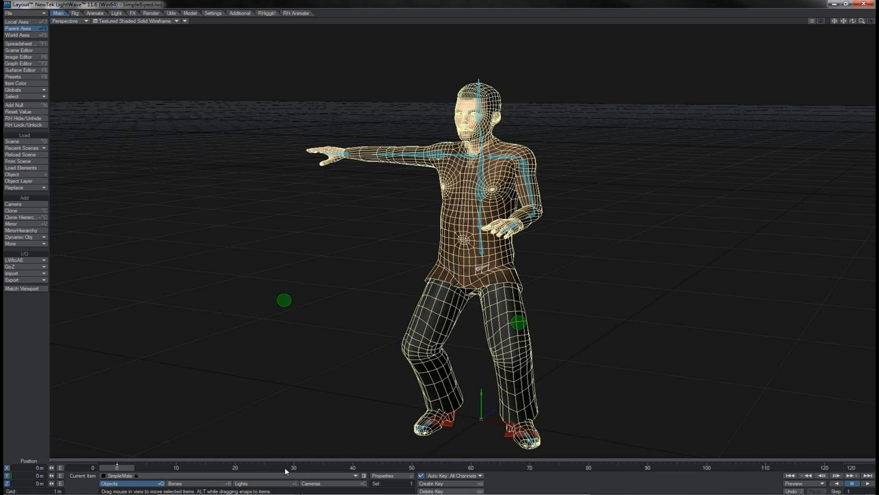
key(shift+b)
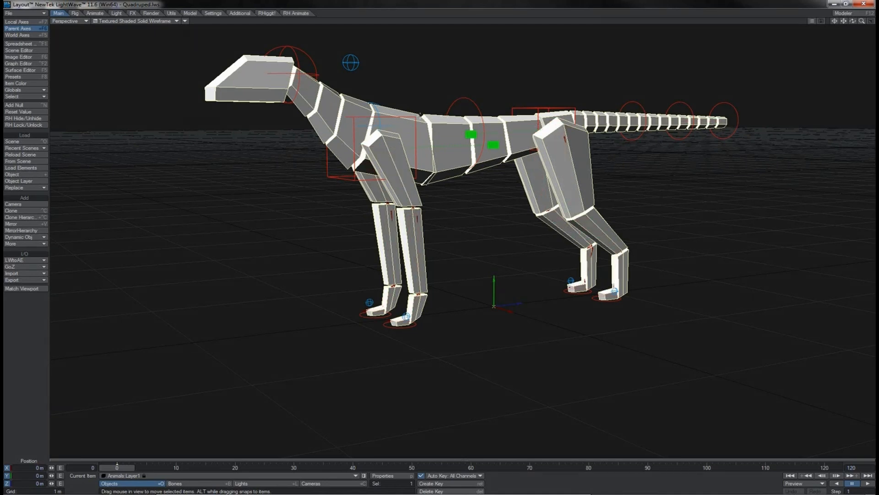
Try moving the quadruped's left rear leg control L_RearLeg_IKG outward and forward.
click(415, 118)
right_drag(415, 118, 415, 199)
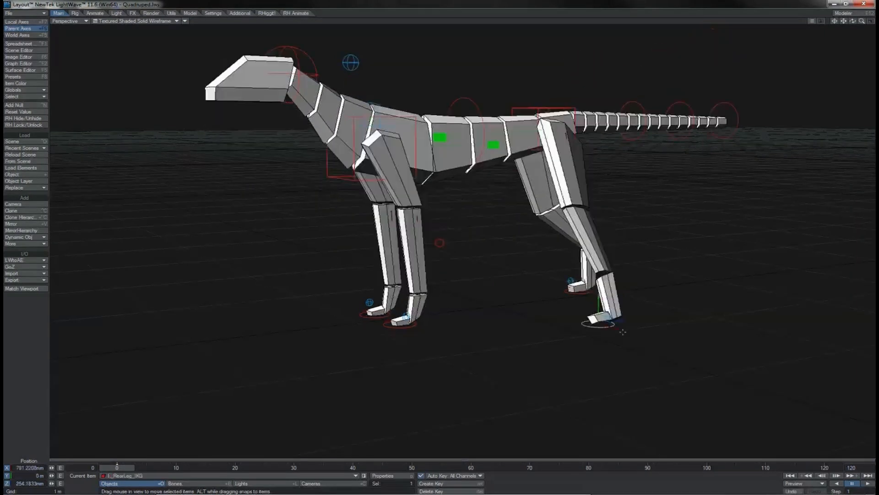
key(ctrl+z)
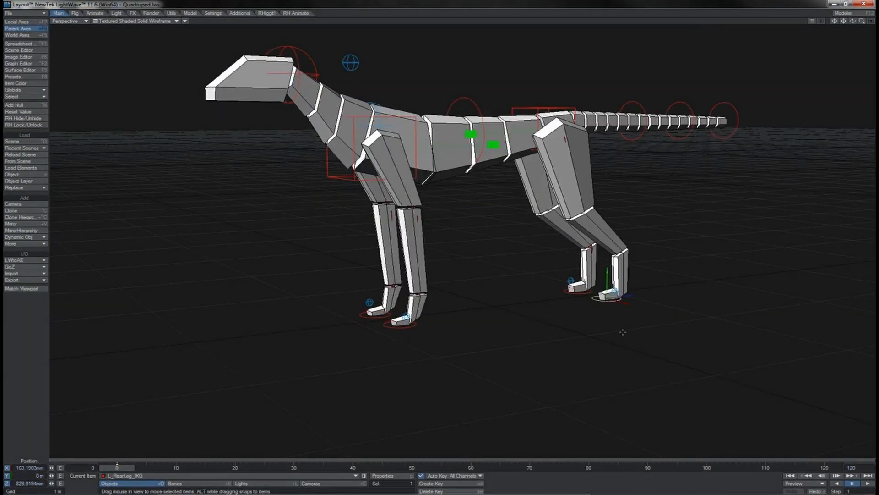
drag(622, 332, 585, 351)
drag(569, 320, 591, 317)
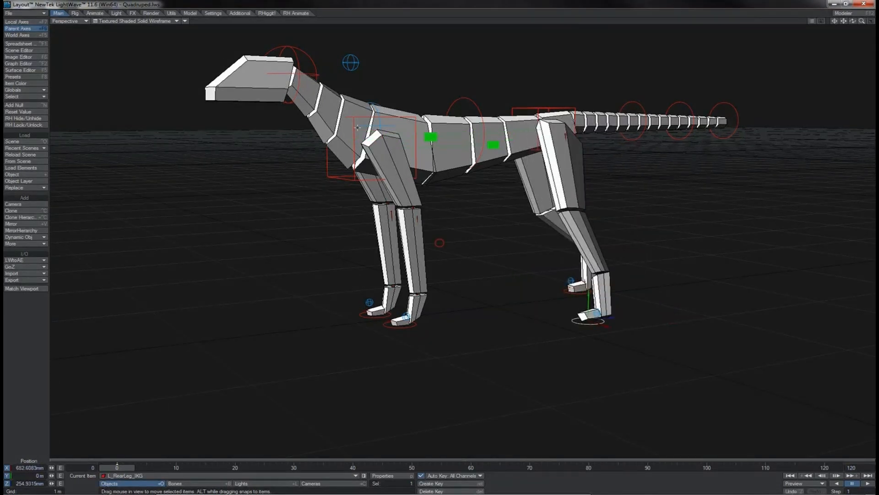
Toggle Bone X-Ray on and off in the perspective viewport.
click(185, 21)
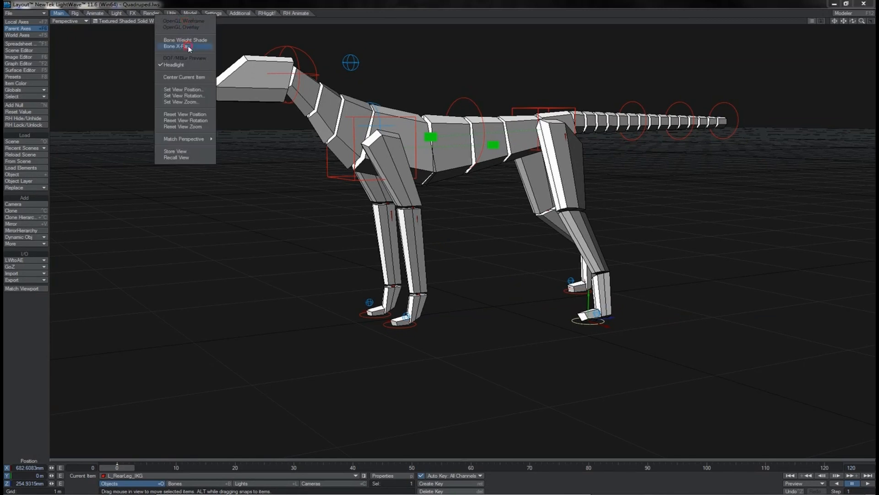
click(188, 48)
click(184, 21)
click(187, 48)
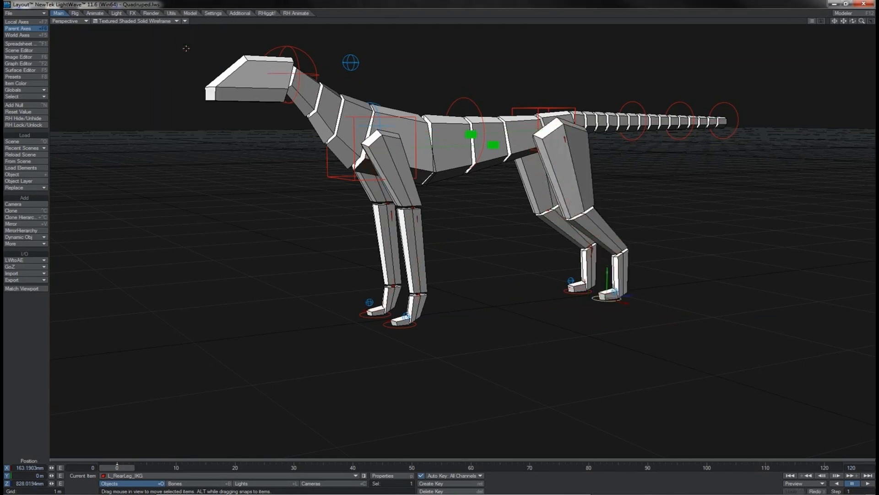
Rotate and lower the quadruped's Head control to about Y 26 mm, Z -512 mm, and nudge the mid-body spine control.
click(300, 50)
key(y)
mouse_move(408, 69)
mouse_down()
mouse_move(396, 105)
mouse_move(398, 68)
mouse_up()
key(t)
drag(287, 46, 278, 123)
right_drag(394, 68, 395, 65)
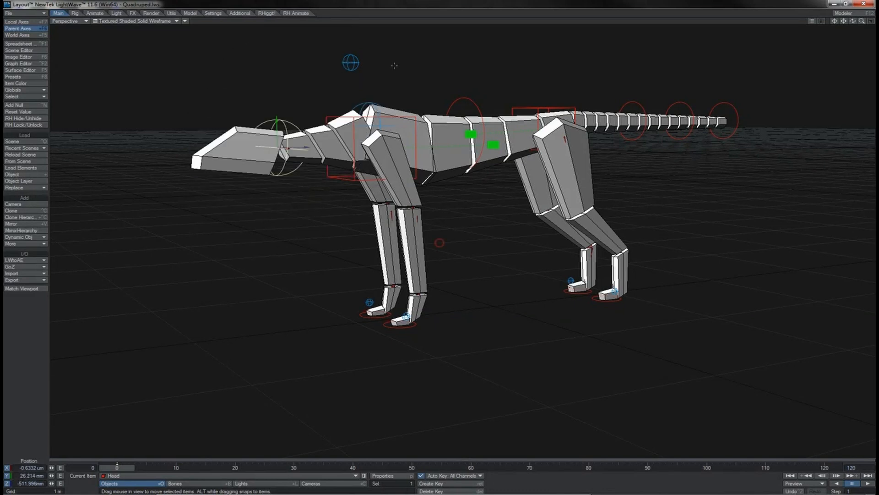
click(473, 100)
mouse_move(463, 107)
mouse_down()
mouse_move(463, 58)
mouse_move(463, 141)
mouse_move(462, 71)
mouse_move(463, 137)
mouse_move(462, 107)
mouse_up()
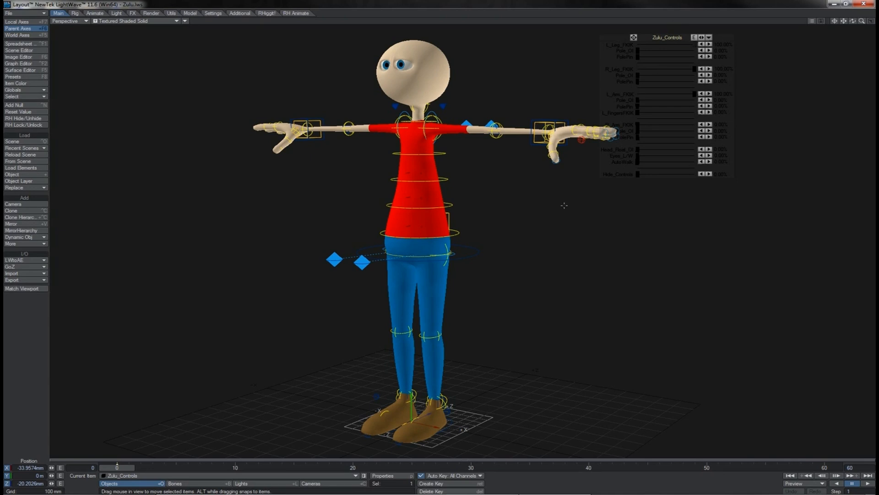
Select Zulu's four spine ring controls and rotate them together to twist the torso.
click(460, 237)
shift+click(443, 176)
shift+click(444, 154)
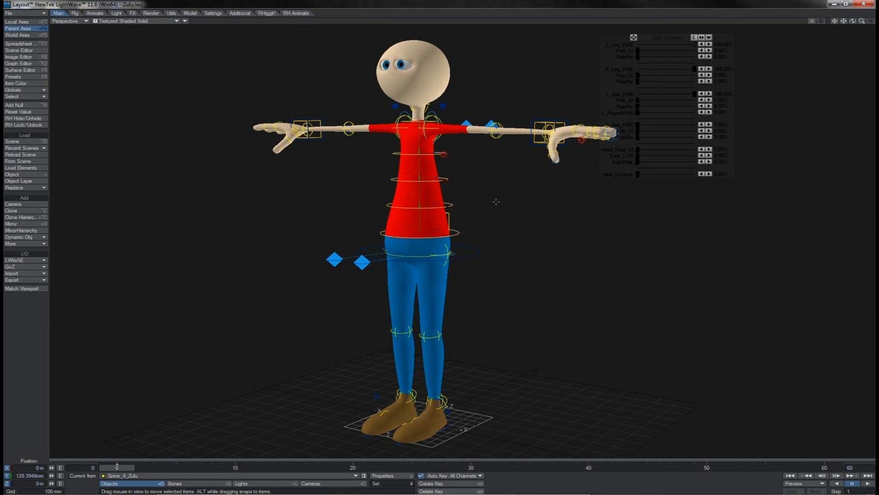
key(y)
drag(541, 220, 531, 118)
Move the left arm IK goal L_Arm_IKG_Zulu down and inward to about X 325 mm, Y 1 mm, Z -15 mm.
click(540, 126)
key(t)
drag(576, 96, 493, 97)
right_drag(577, 95, 577, 148)
mouse_move(567, 103)
mouse_down()
mouse_move(561, 107)
mouse_move(585, 103)
mouse_move(547, 101)
mouse_move(574, 103)
mouse_up()
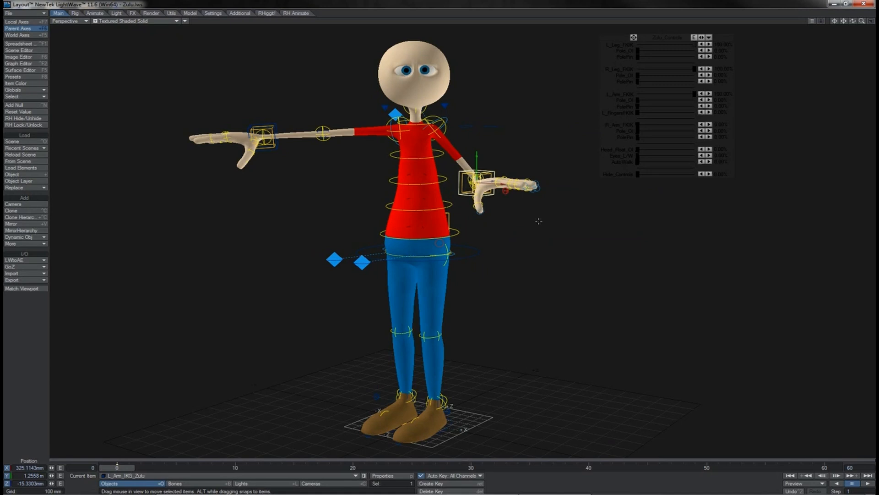
Lower the Root_Zulu control to about Y 726 mm to bend the knees, and pick the elbow, root and knee controls in turn.
click(476, 256)
drag(418, 226, 418, 261)
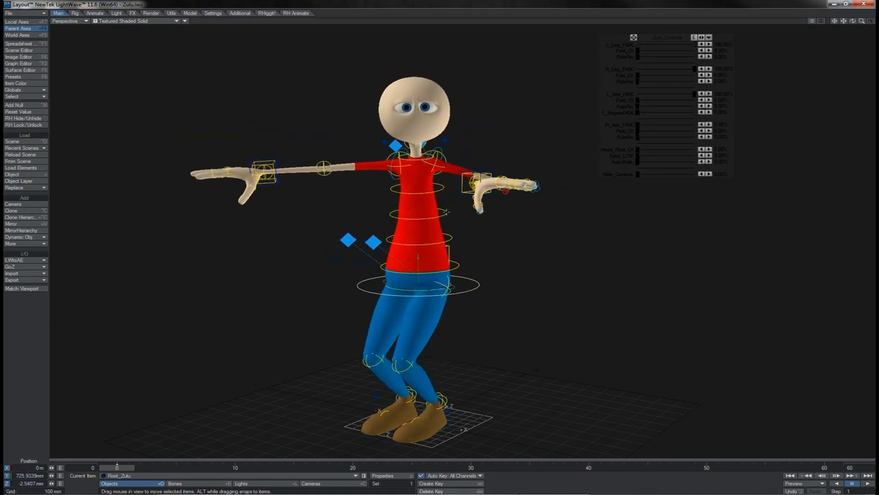
click(323, 164)
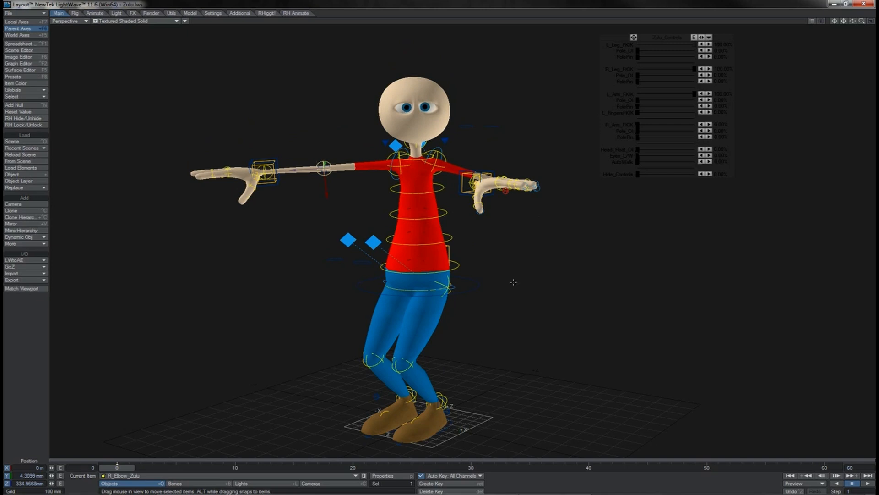
click(474, 283)
click(399, 370)
Rotate the R_Shoulder_Zulu control to drop the right arm, and bend R_Elbow_Zulu to a heading of about -99.5°.
click(389, 153)
key(y)
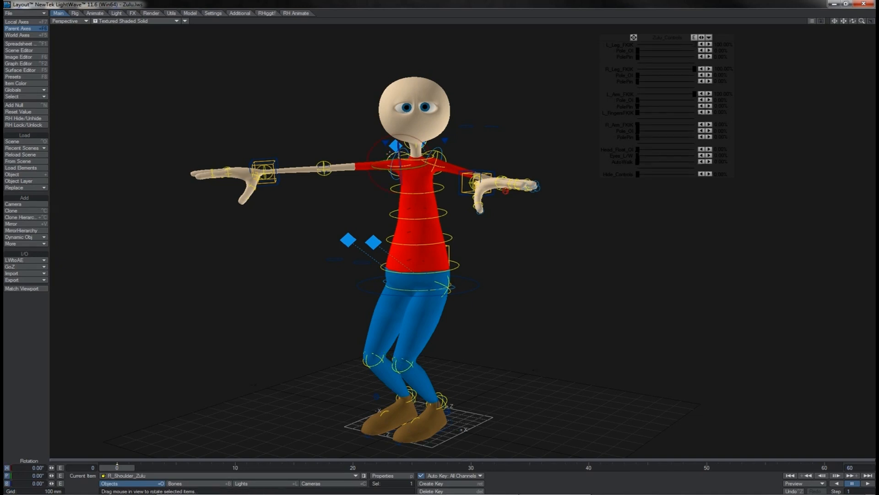
drag(385, 140, 383, 208)
key(Down)
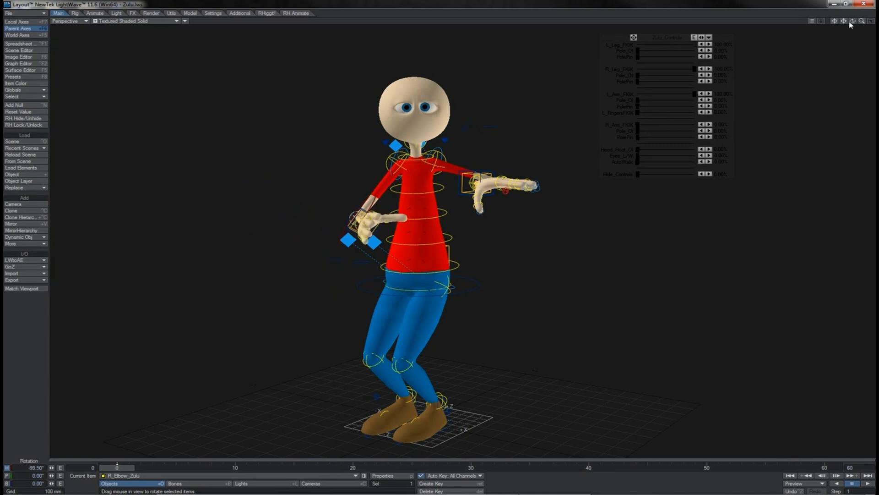
Reposition L_Arm_IKG_Zulu in front of the body and rotate it to about 64.7° heading and -1.4° bank.
mouse_move(852, 22)
mouse_down()
mouse_move(703, 27)
mouse_move(722, 18)
mouse_move(851, 24)
mouse_up()
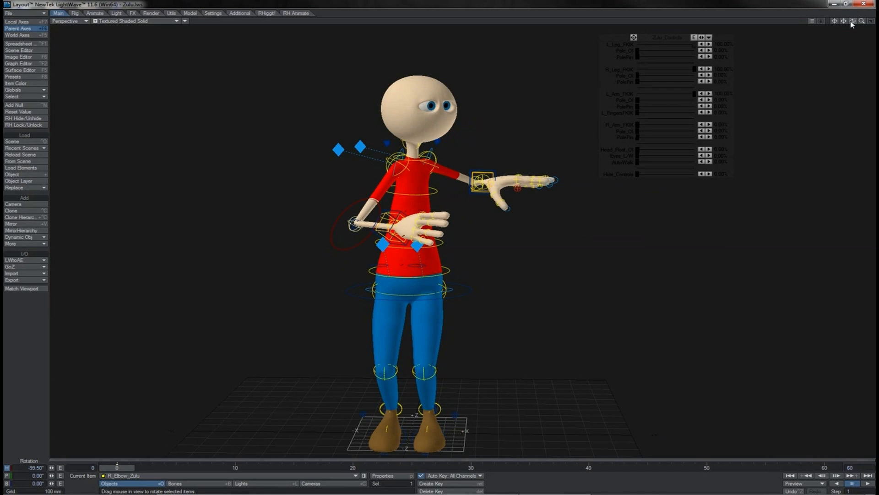
drag(862, 21, 843, 35)
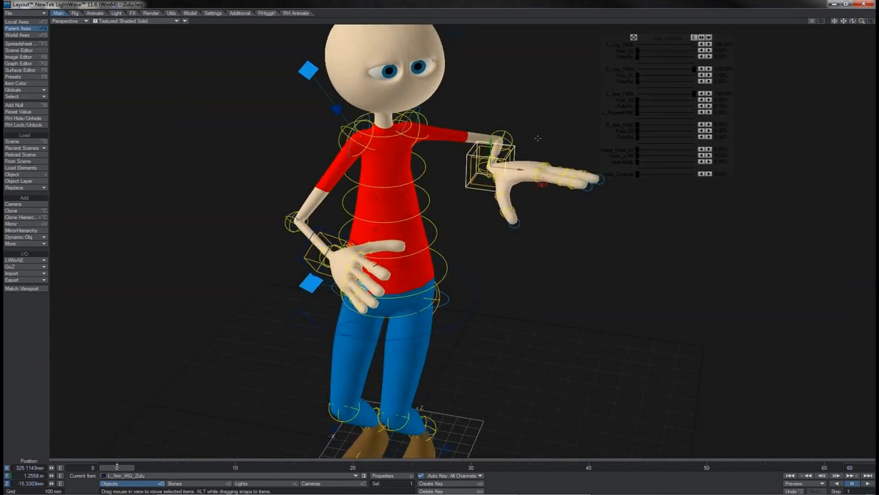
mouse_move(538, 137)
mouse_down()
mouse_move(535, 130)
mouse_move(569, 138)
mouse_move(527, 135)
mouse_move(577, 129)
mouse_move(519, 127)
mouse_move(565, 140)
mouse_move(490, 144)
mouse_move(530, 147)
mouse_up()
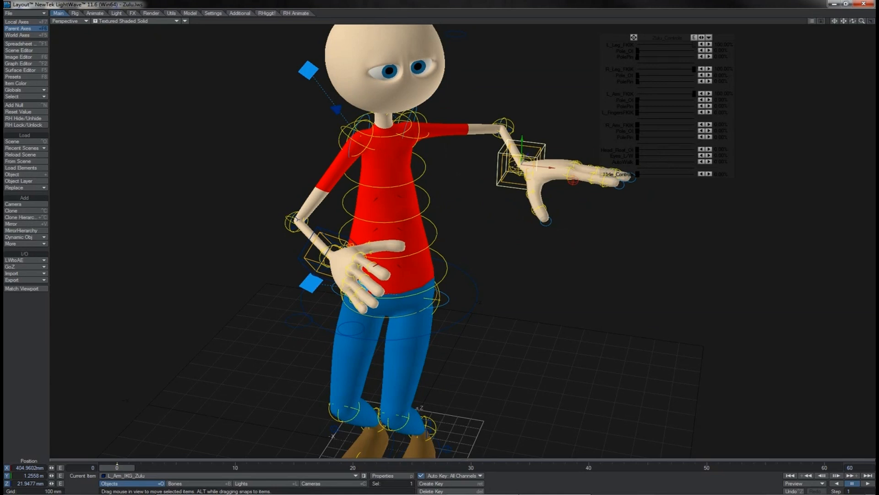
click(515, 167)
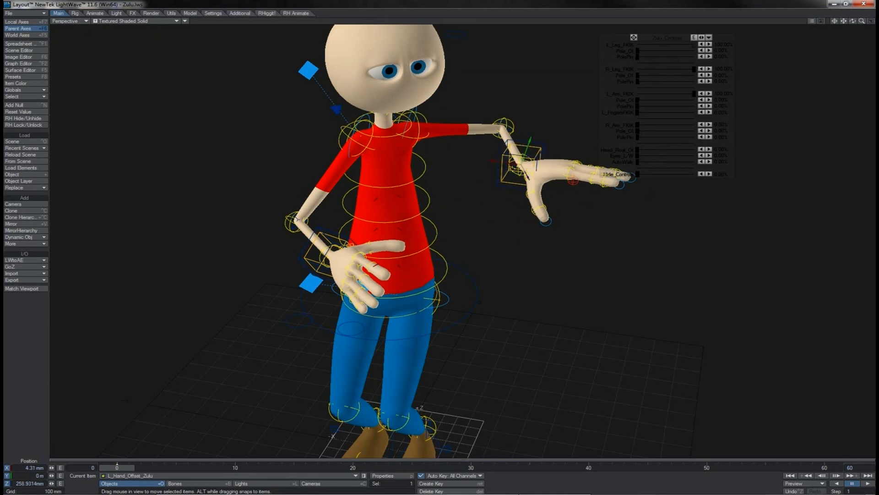
click(546, 145)
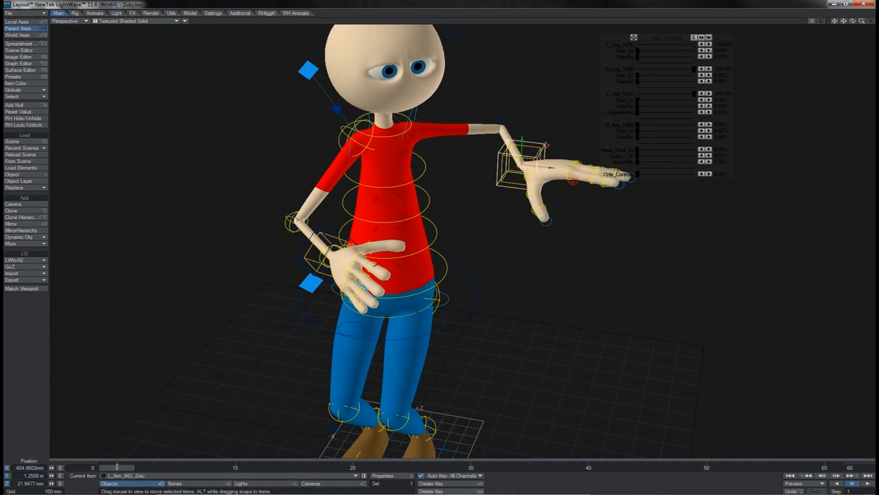
drag(544, 146, 510, 143)
drag(519, 160, 351, 214)
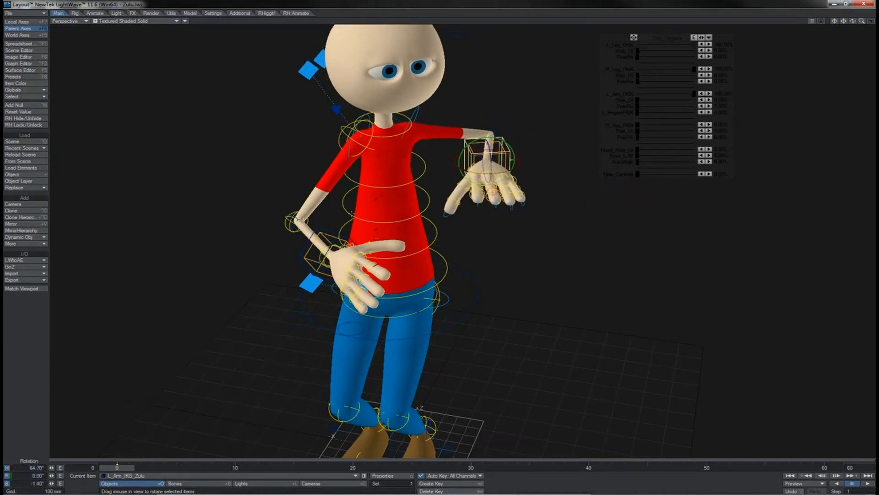
Raise the right upper arm away from the body, and bend R_Elbow_Zulu to a heading of about -108.1°.
click(338, 137)
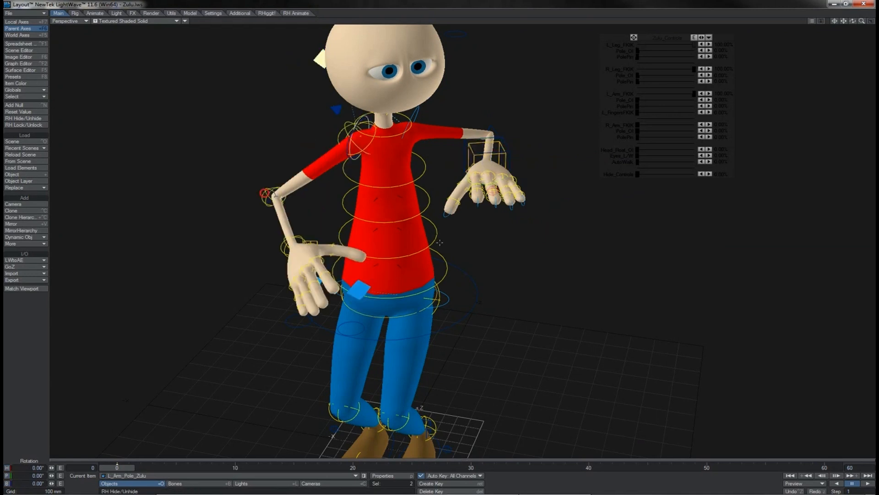
click(265, 193)
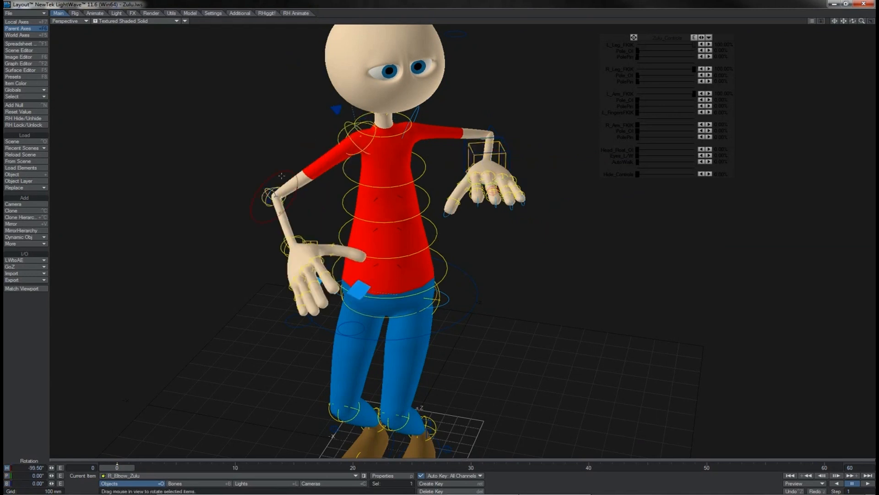
drag(276, 173, 150, 179)
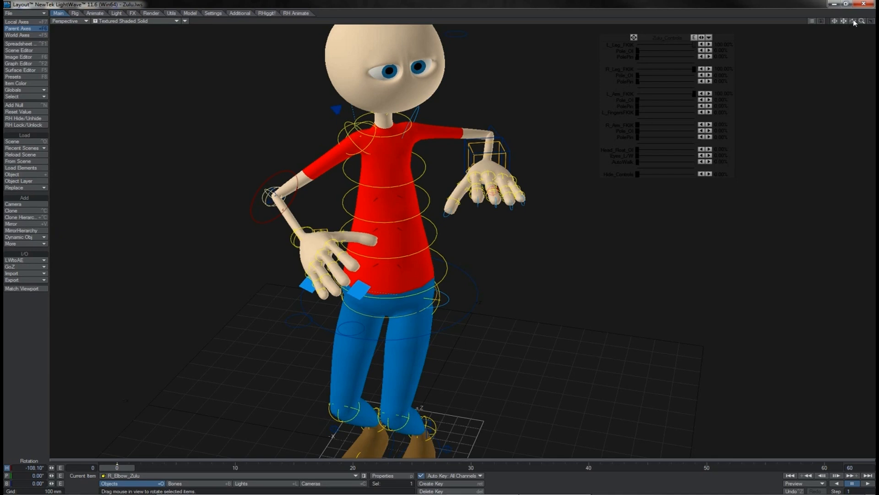
drag(862, 21, 855, 21)
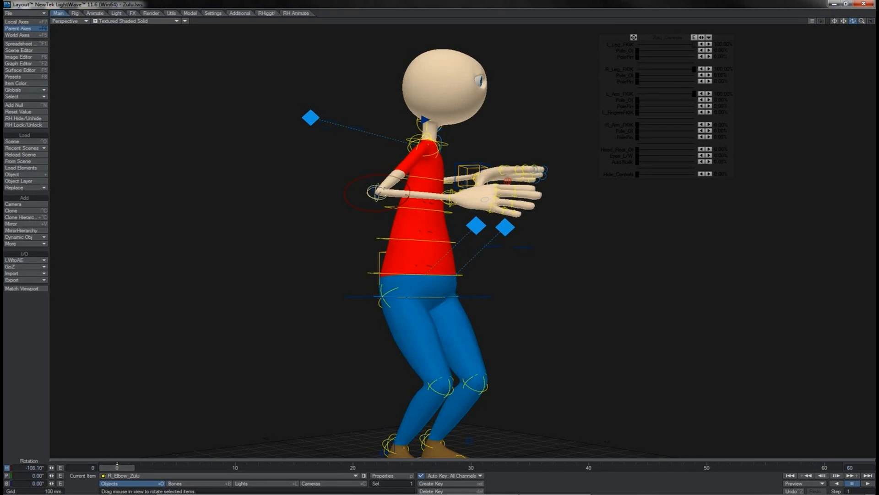
Try twisting the soldier's torso through its upper spine controls and banking the R_Arm_IK_Twist control, and undo the arm twist.
drag(855, 21, 855, 22)
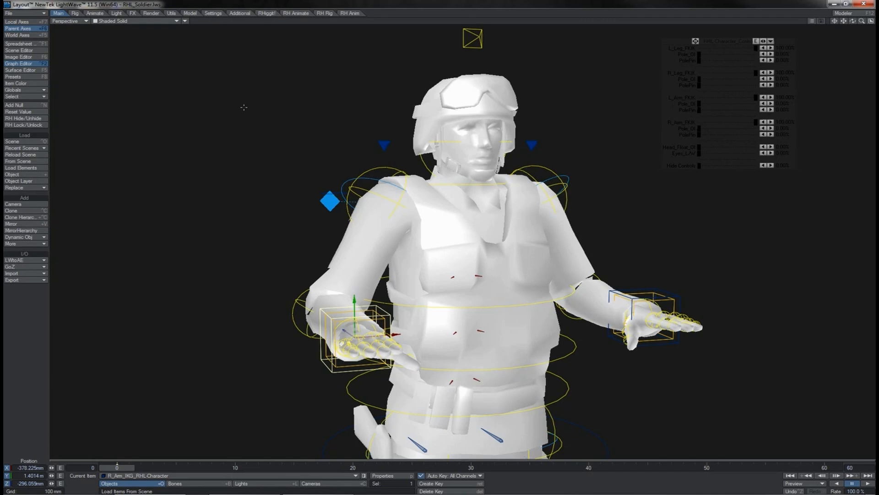
mouse_move(356, 299)
mouse_down()
mouse_move(356, 311)
mouse_move(356, 299)
mouse_up()
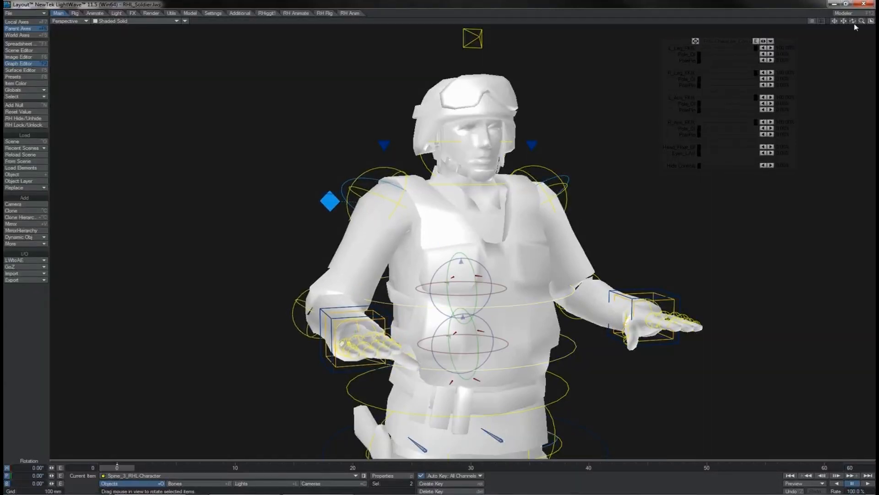
drag(854, 22, 856, 24)
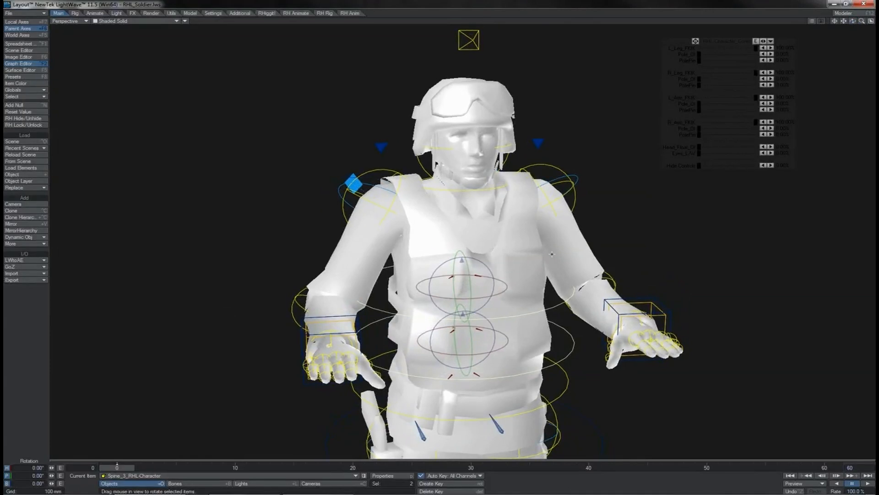
drag(505, 290, 595, 286)
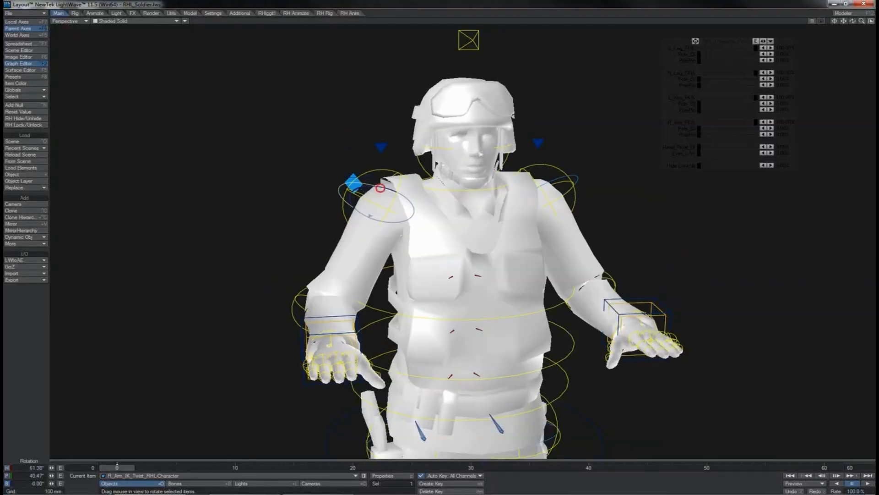
drag(358, 208, 344, 241)
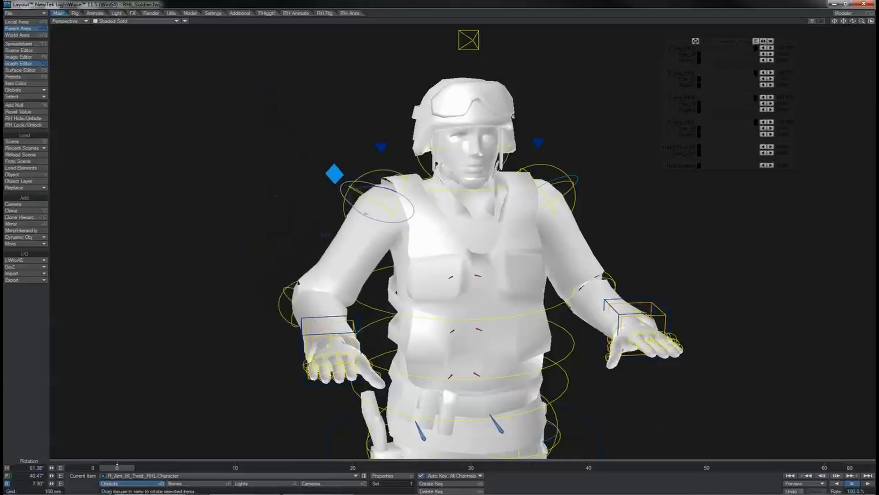
key(ctrl+z)
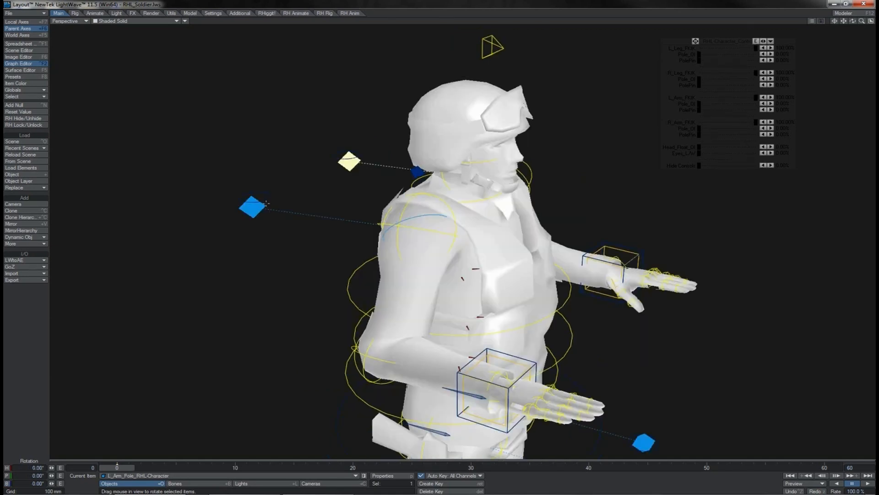
Select the soldier's L_Arm_Pole and R_Arm_Pole controls together, key their positions, and set both arms' pole sliders to 100%.
shift+click(258, 212)
key(t)
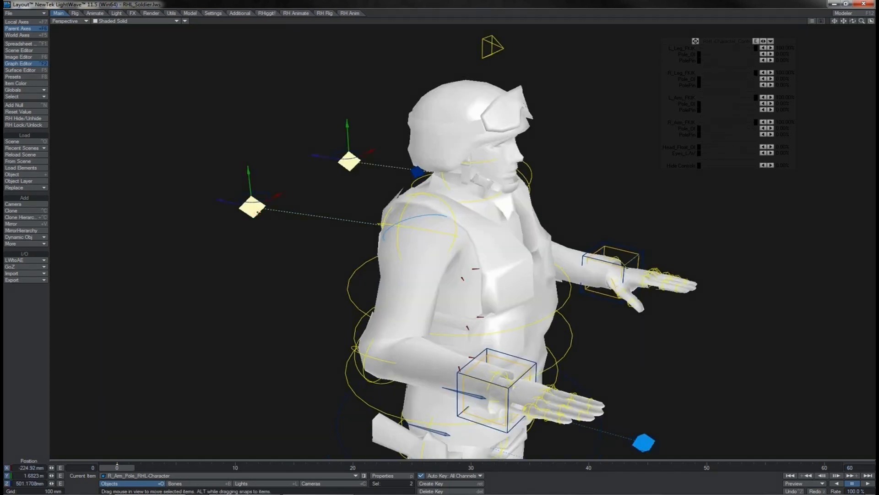
key(Return)
key(Return)
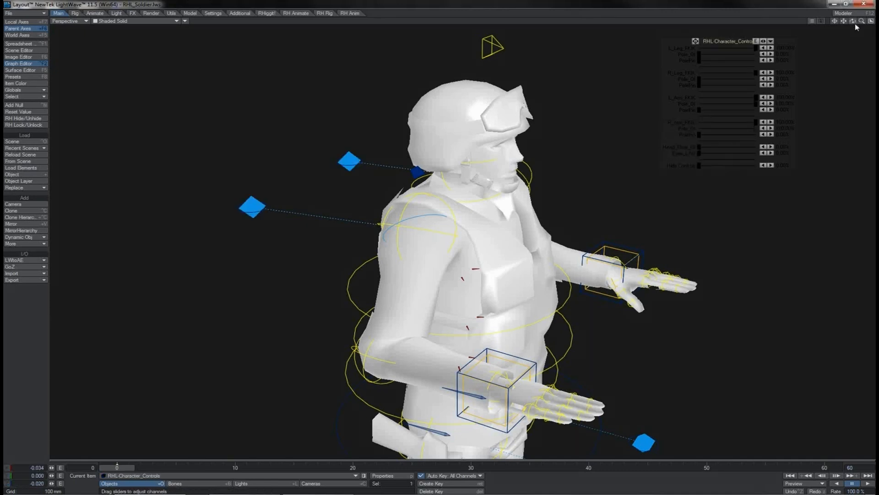
Select the soldier's Spine_2 and Spine_3 controls together and twist the torso, taking their heading to about -11°.
drag(853, 22, 854, 37)
click(572, 343)
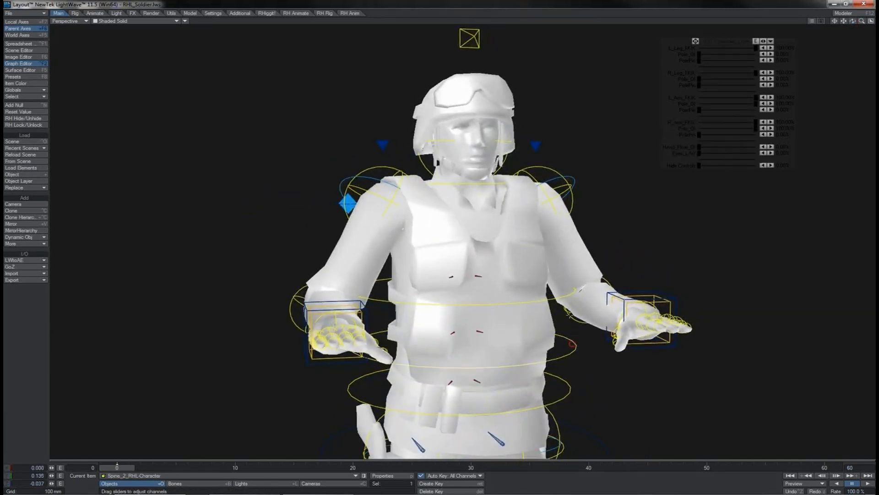
shift+click(555, 301)
key(y)
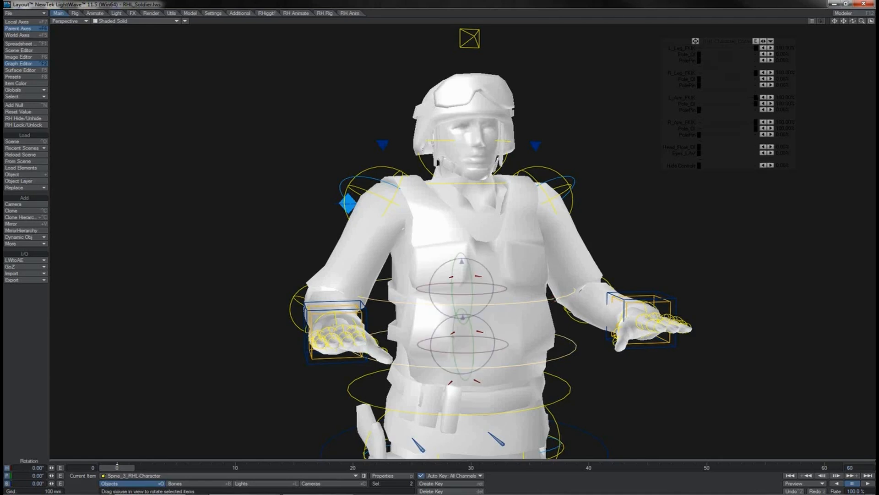
drag(498, 295, 442, 306)
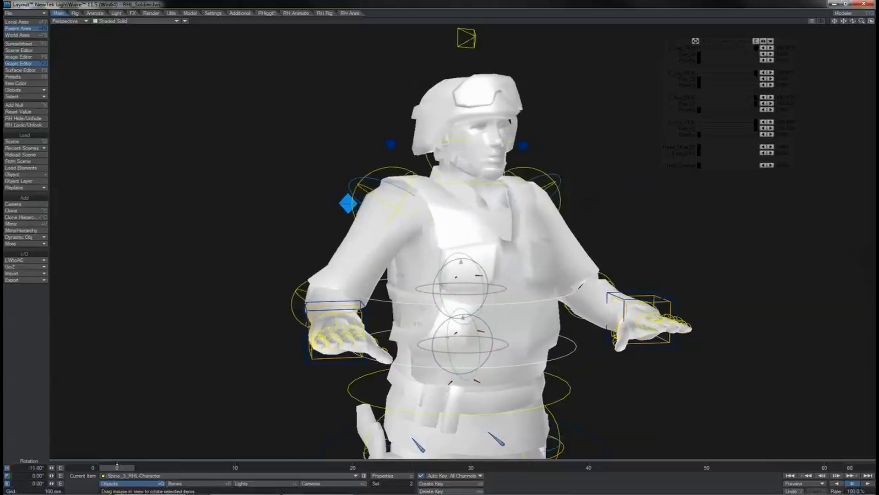
drag(480, 288, 506, 289)
Swing the soldier's torso from side to side through both spine controls, ending at a heading of about 2.3°.
drag(428, 264, 484, 264)
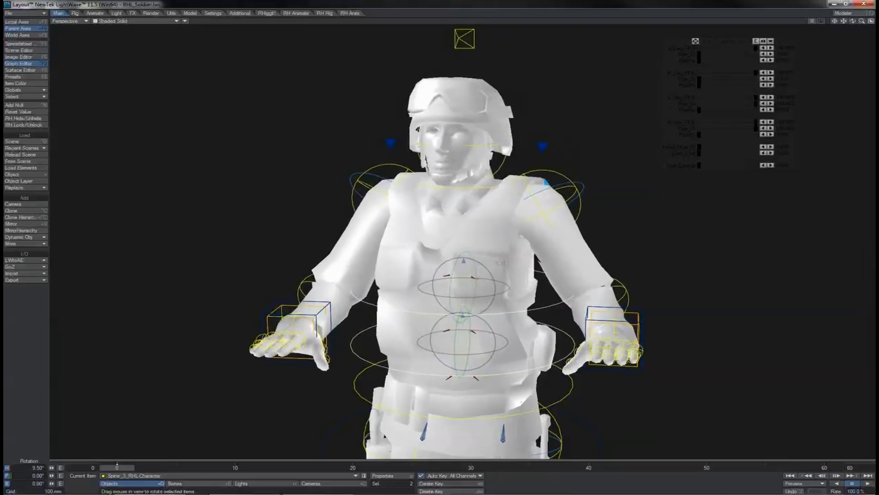
drag(495, 264, 428, 265)
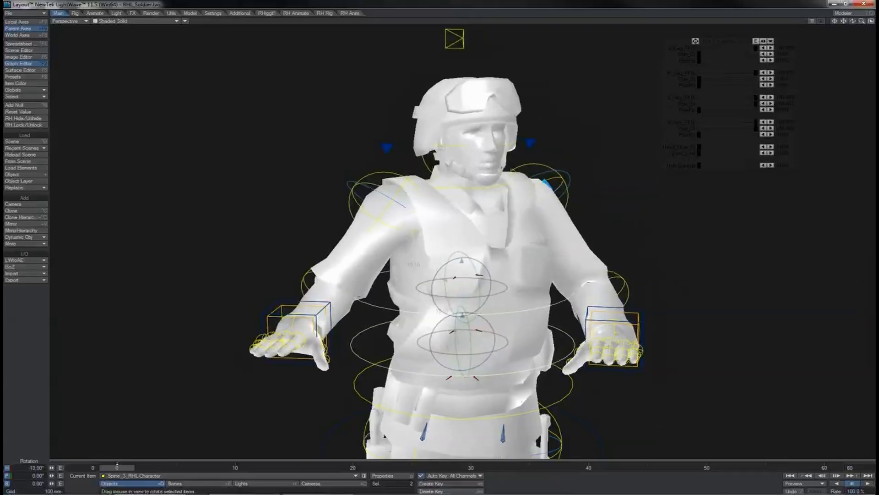
drag(516, 264, 484, 263)
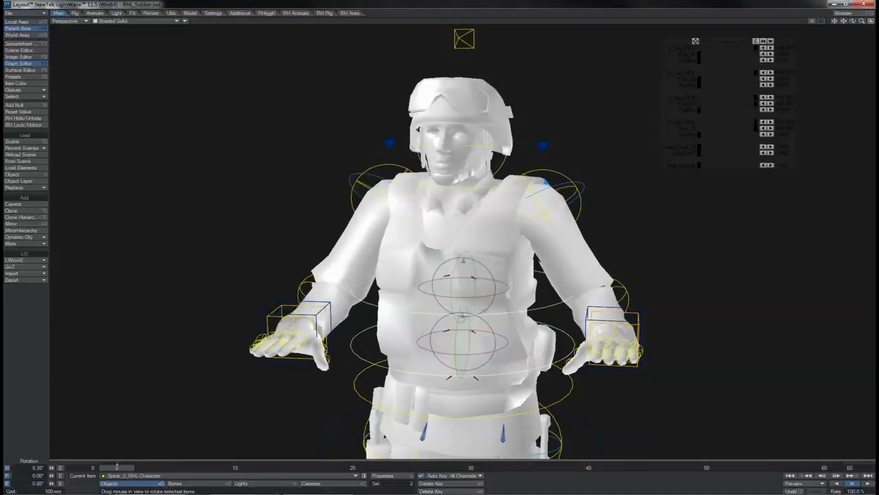
drag(471, 260, 419, 261)
key(ctrl+z)
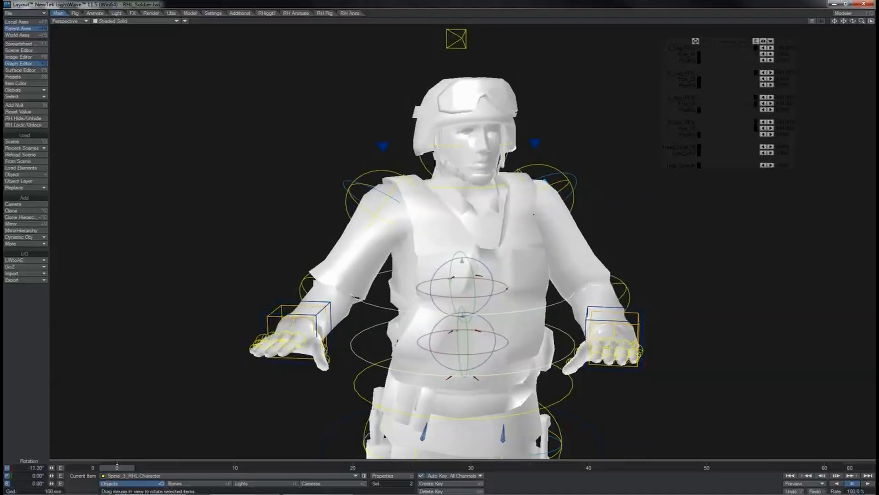
key(ctrl+z)
drag(499, 275, 438, 275)
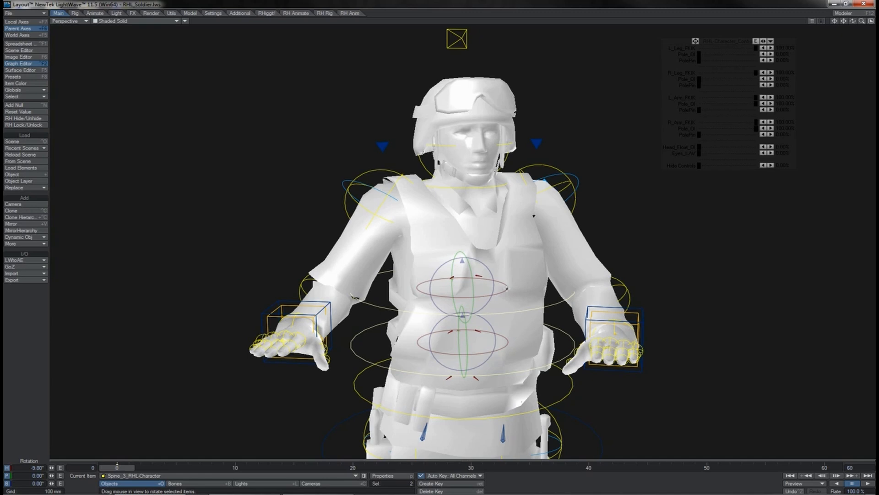
drag(507, 289, 619, 178)
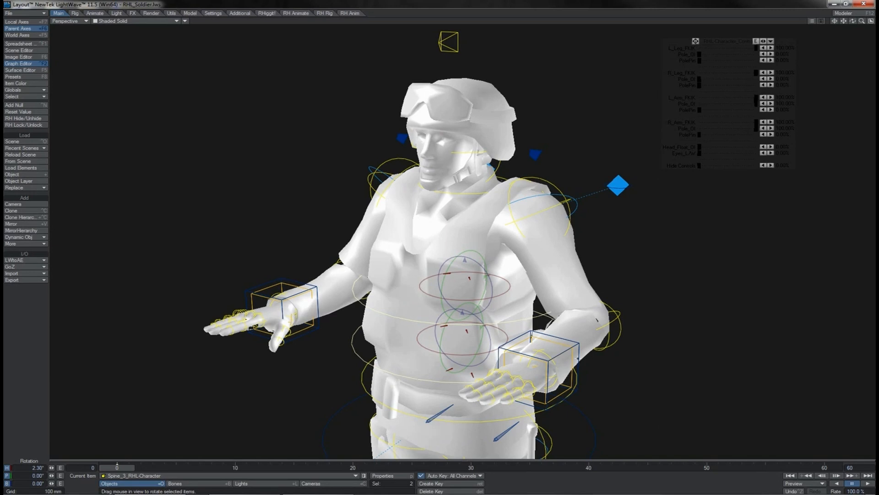
Set the left arm's PolePin slider to 100% and twist the two spine controls to a heading of about 4.8°.
click(578, 357)
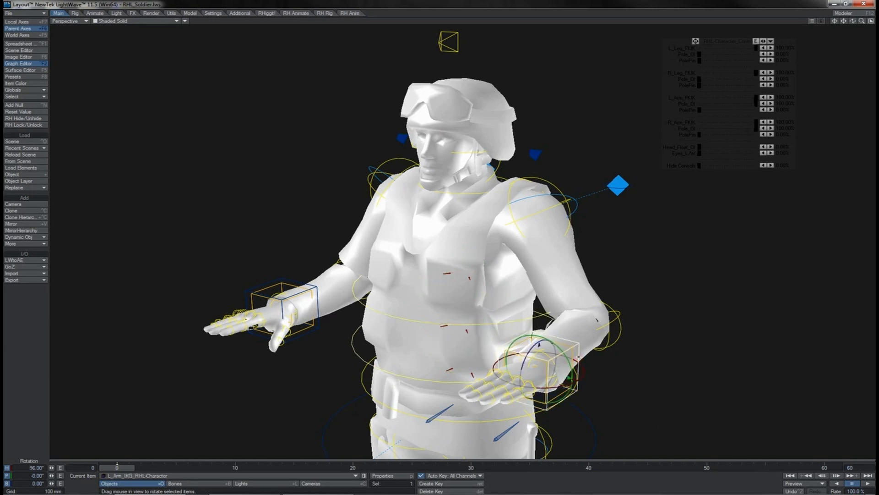
click(633, 187)
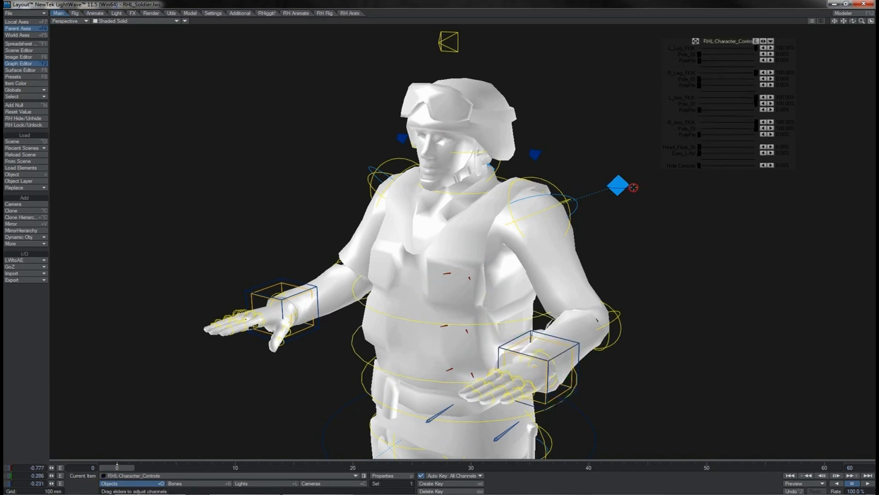
key(t)
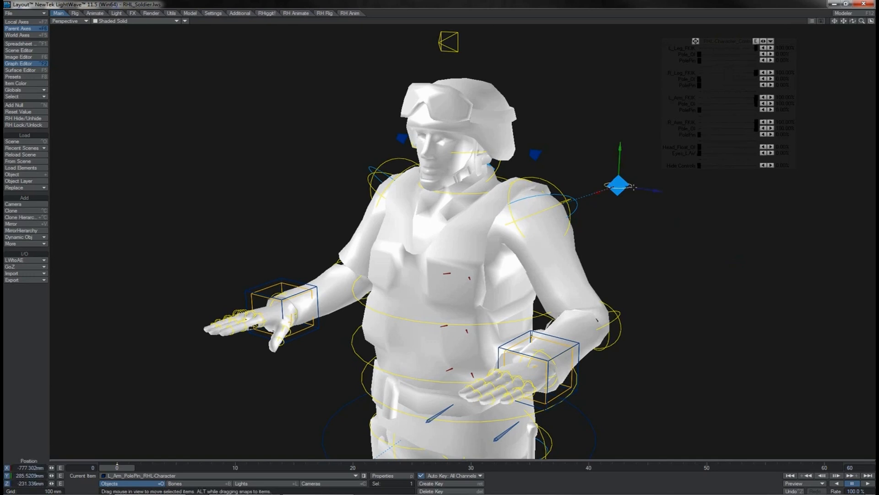
click(698, 109)
click(439, 242)
mouse_move(506, 279)
mouse_down()
mouse_move(474, 280)
mouse_move(547, 280)
mouse_move(486, 280)
mouse_move(510, 280)
mouse_up()
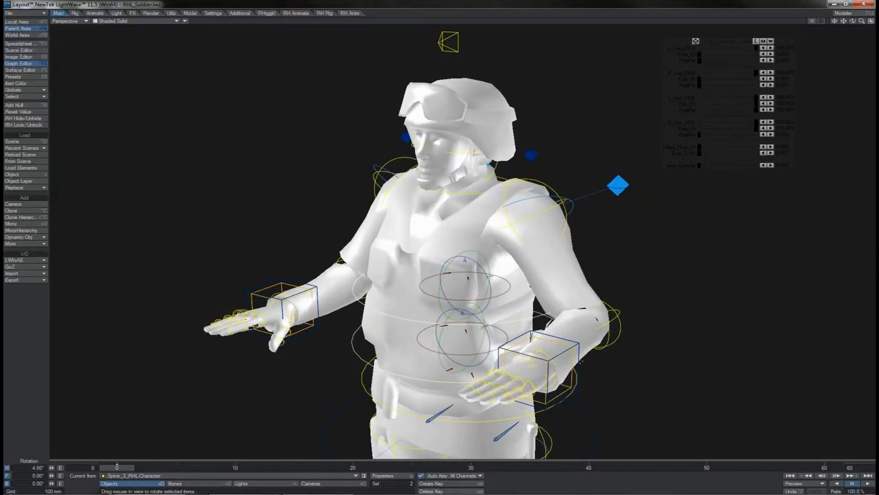
Rotate the soldier's L_Arm_IKG control and move it to about X 477 mm, Y 1.487 m, Z -447 mm.
click(579, 361)
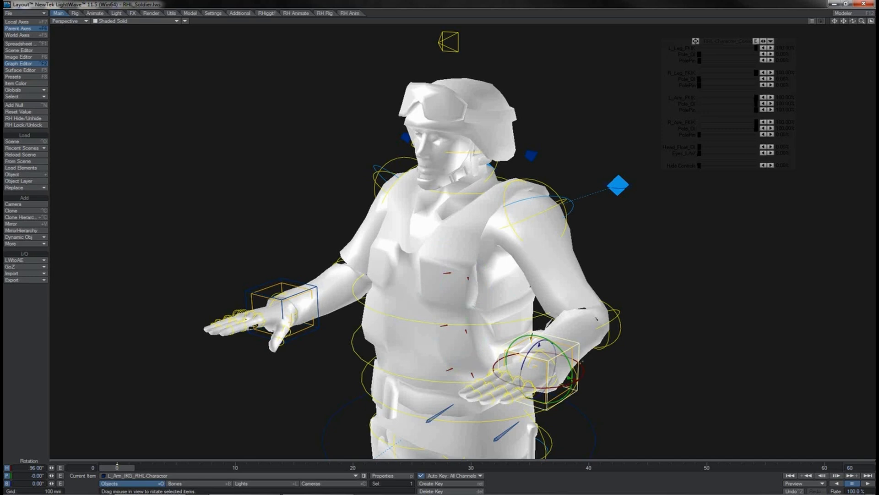
drag(574, 356, 576, 323)
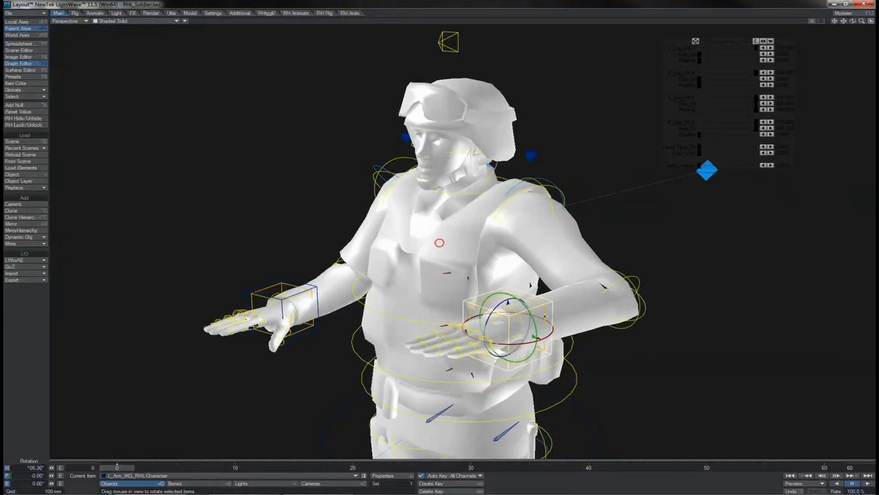
drag(497, 293, 575, 340)
key(1)
key(t)
drag(703, 310, 694, 289)
key(4)
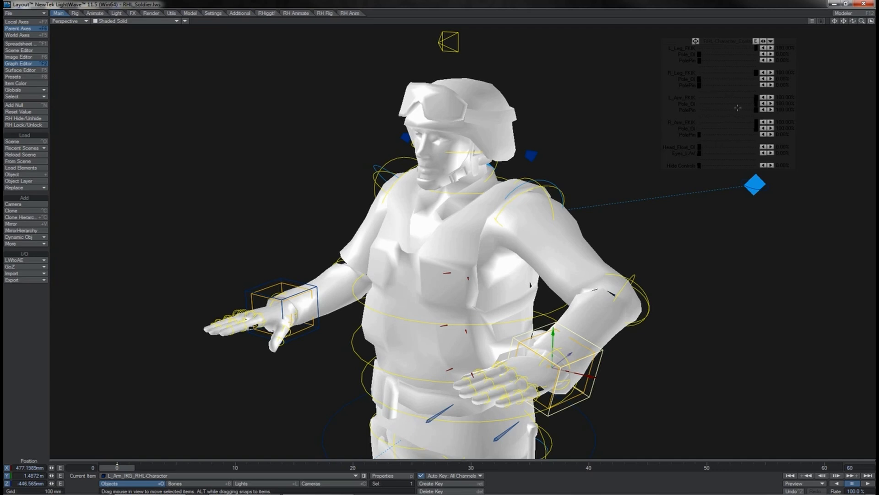
Reposition the box control beneath the lamp's shade, and rotate the Head control to about -27.1° heading and 10.8° pitch.
mouse_move(852, 21)
mouse_down()
mouse_move(876, 22)
mouse_move(852, 23)
mouse_up()
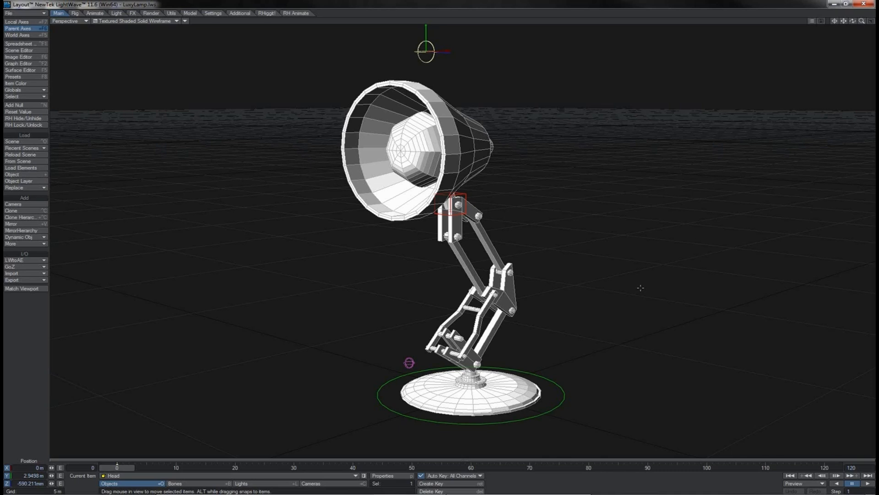
click(469, 195)
drag(570, 214, 600, 210)
mouse_move(569, 214)
right_down()
mouse_move(570, 287)
mouse_move(569, 161)
mouse_move(569, 213)
right_up()
key(y)
drag(508, 229, 440, 243)
click(466, 79)
drag(551, 90, 639, 316)
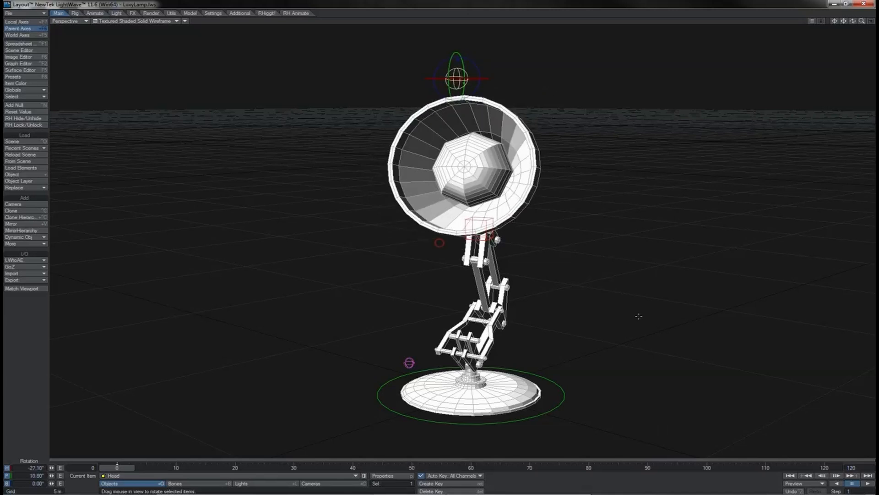
Tilt the lamp's base by rotating the Tip control to about 249.1° heading and -12.1° pitch.
click(409, 363)
mouse_move(412, 337)
mouse_down()
mouse_move(397, 341)
mouse_move(428, 350)
mouse_move(414, 337)
mouse_up()
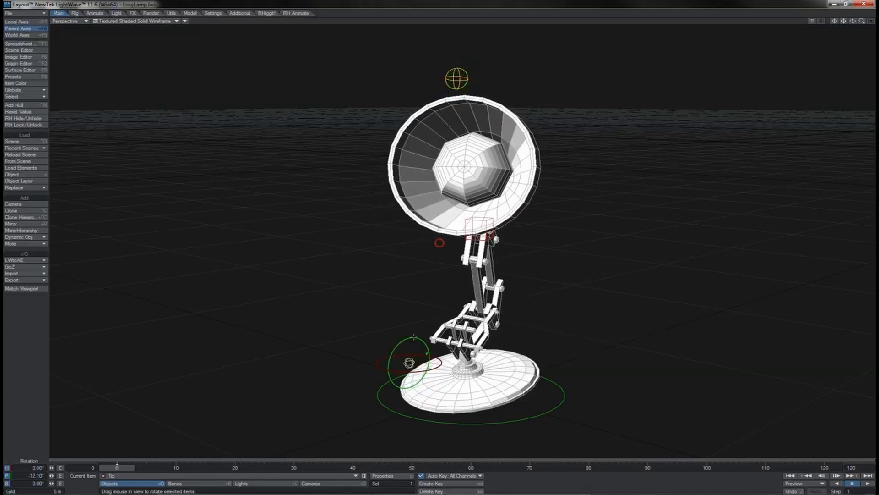
drag(442, 362, 534, 362)
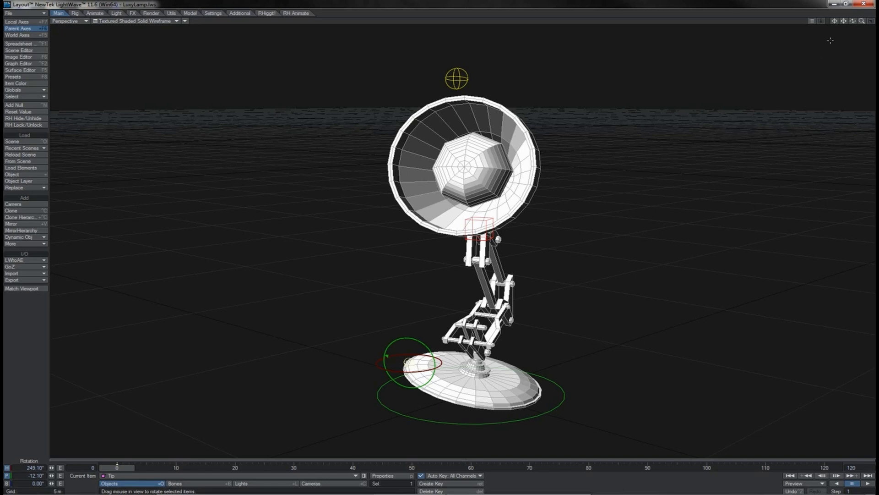
mouse_move(852, 21)
mouse_down()
mouse_move(875, 19)
mouse_move(860, 24)
mouse_move(877, 27)
mouse_move(856, 22)
mouse_up()
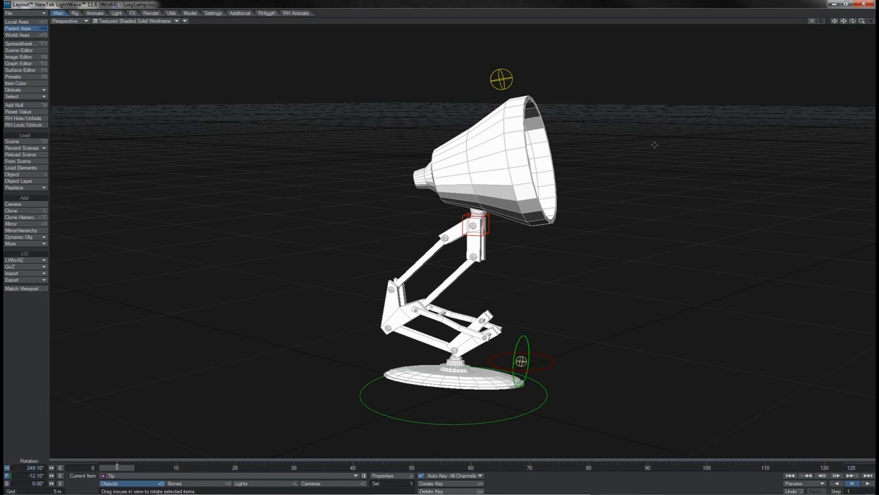
drag(862, 21, 439, 242)
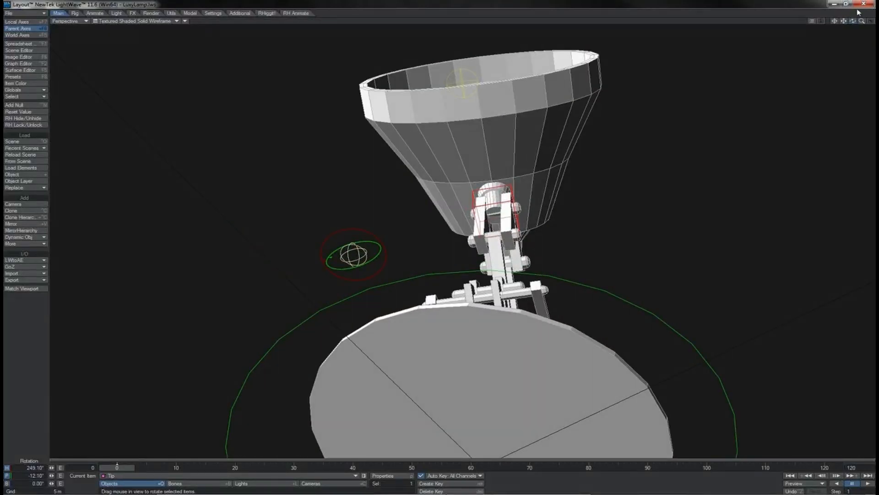
mouse_move(853, 21)
mouse_down()
mouse_move(861, 21)
mouse_move(854, 24)
mouse_up()
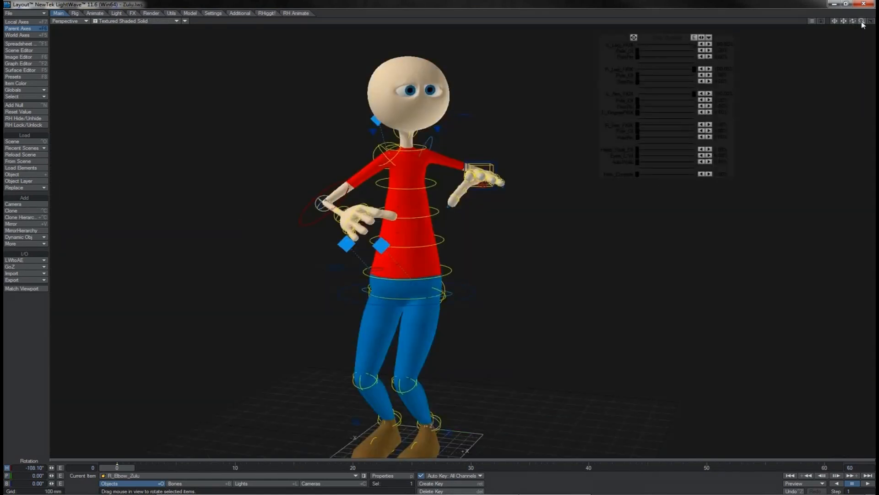
Try rotating the Zulu character's L_IK_Foot_Zulu control about its pitch and heading axes, undoing the rotations.
mouse_move(861, 21)
mouse_down()
mouse_move(872, 21)
mouse_move(844, 6)
mouse_move(848, 22)
mouse_move(840, 22)
mouse_move(861, 23)
mouse_move(848, 20)
mouse_move(855, 27)
mouse_up()
click(430, 312)
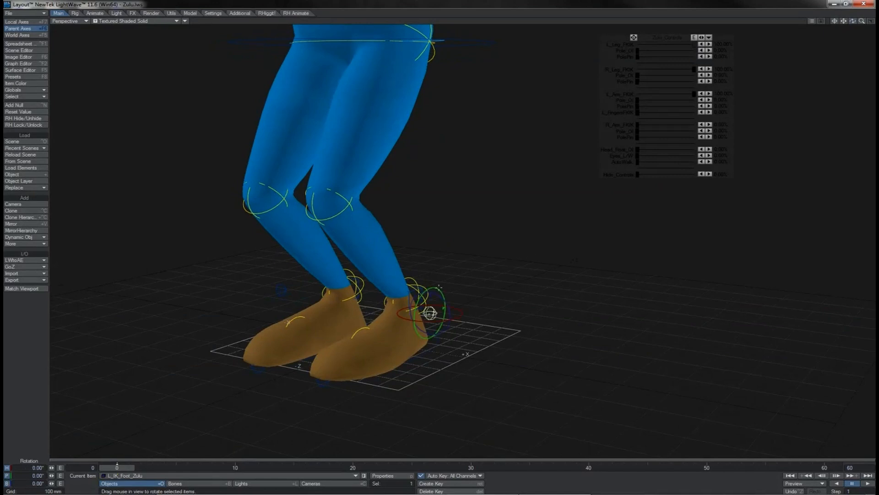
drag(439, 287, 438, 243)
key(ctrl+z)
drag(461, 312, 451, 253)
key(ctrl+z)
key(ctrl+z)
Lift the left foot with L_IK_Foot_Zulu and rotate it to about -17.1° heading and 11.6° bank.
key(t)
key(ctrl+z)
key(y)
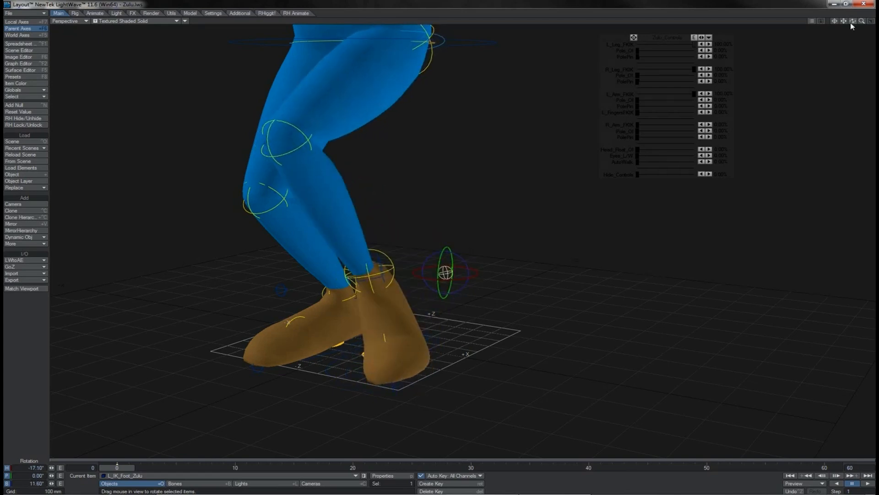
Rotate the Zulu character's right hand control, R_Hand_Zulu, to about -7.8° heading and 1.8° pitch.
mouse_move(852, 21)
mouse_down()
mouse_move(876, 20)
mouse_move(852, 26)
mouse_up()
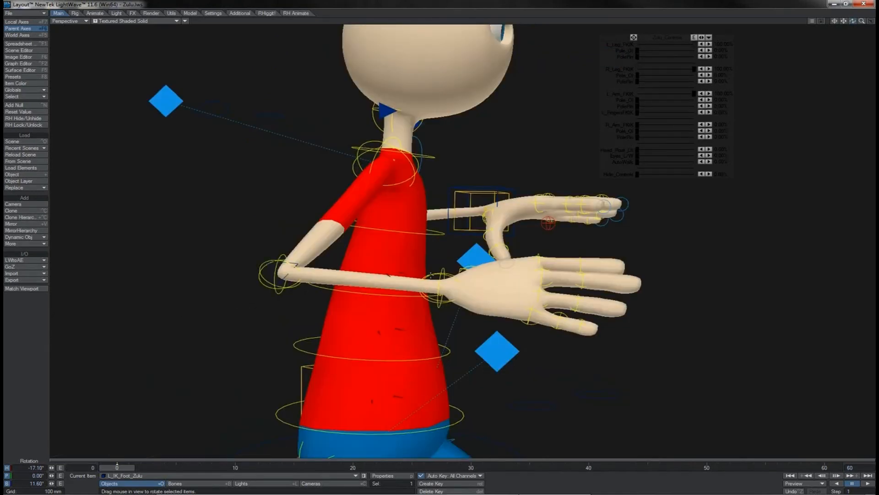
click(431, 276)
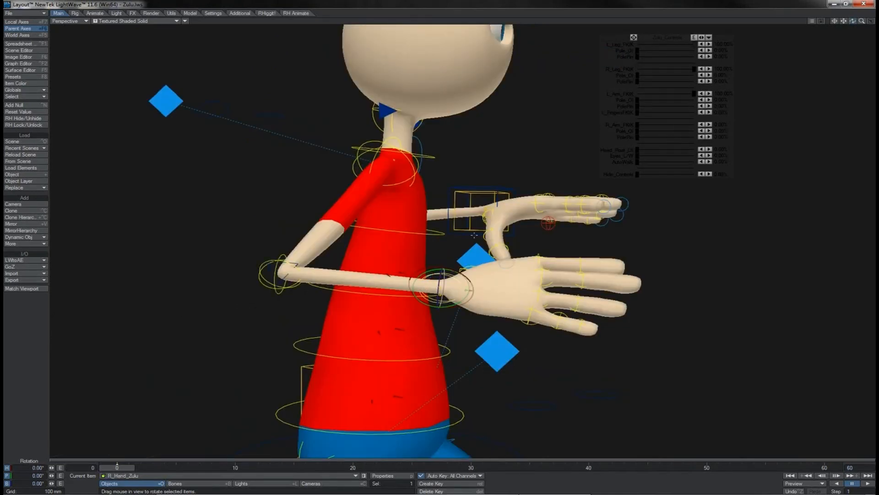
drag(835, 24, 769, 24)
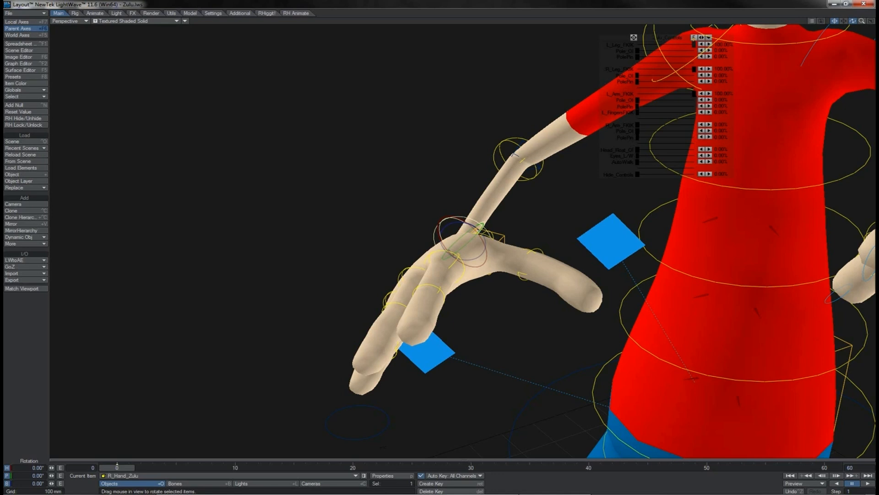
drag(853, 22, 875, 21)
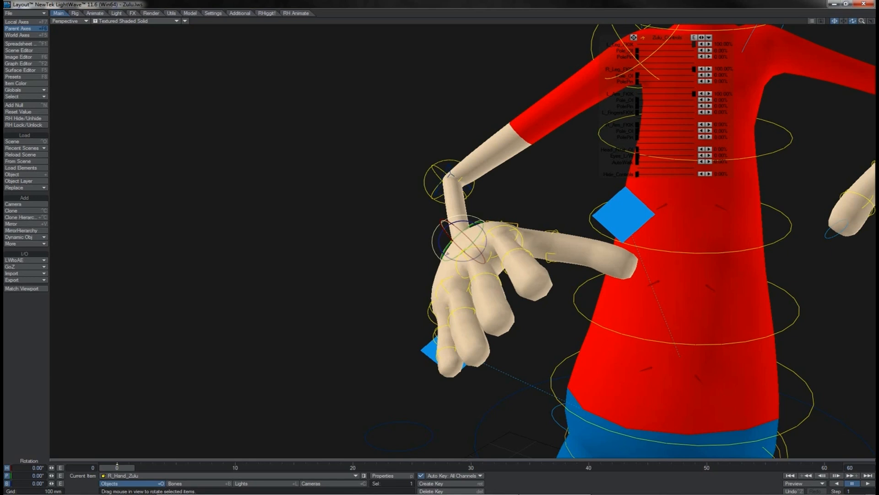
alt+drag(545, 203, 622, 197)
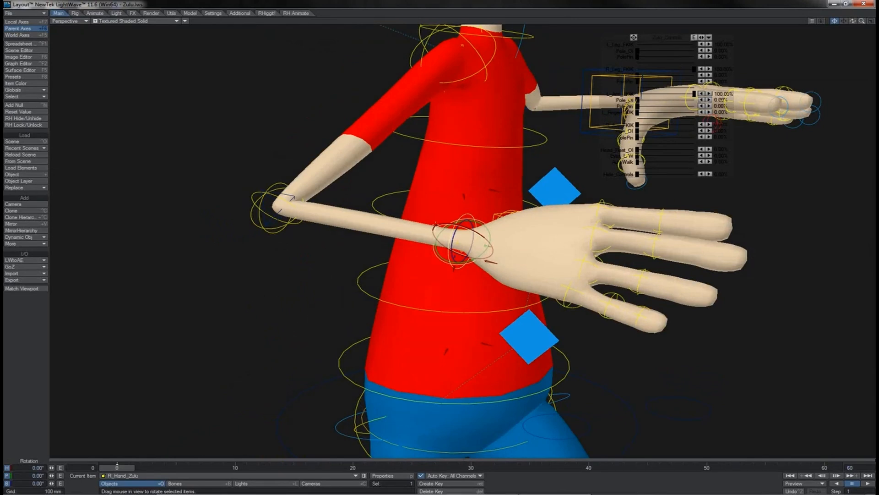
mouse_move(481, 240)
mouse_down()
mouse_move(499, 247)
mouse_move(439, 227)
mouse_move(489, 243)
mouse_move(435, 236)
mouse_move(487, 245)
mouse_move(458, 237)
mouse_move(476, 242)
mouse_move(490, 226)
mouse_up()
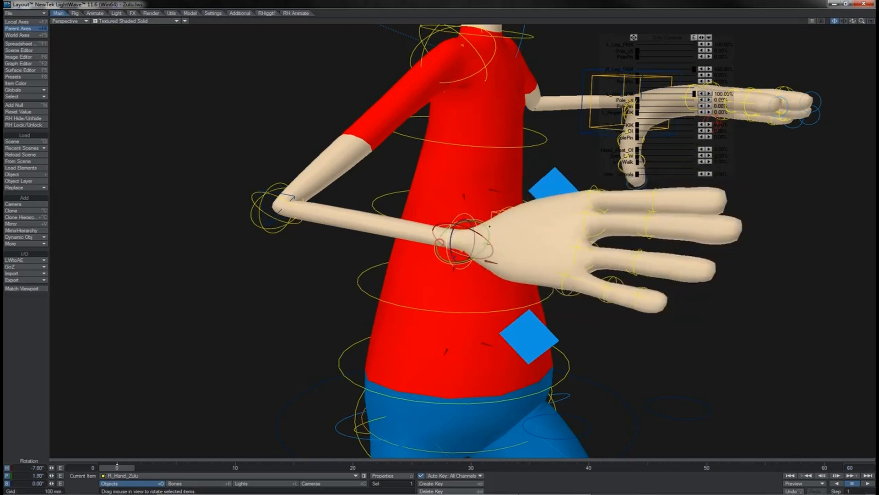
Try rotating R_Hand_Zulu to about -47.8° bank, and separately to 87° heading with 33.7° pitch, undoing the rotations.
right_drag(451, 250, 436, 250)
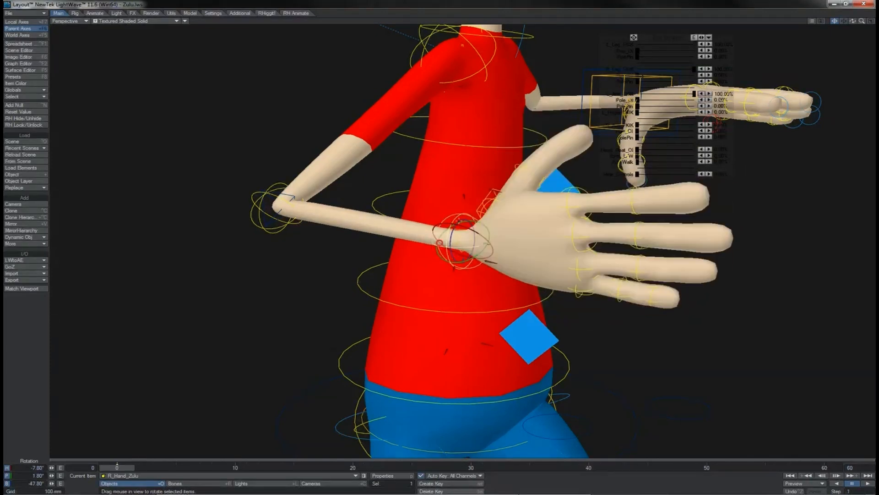
key(ctrl+z)
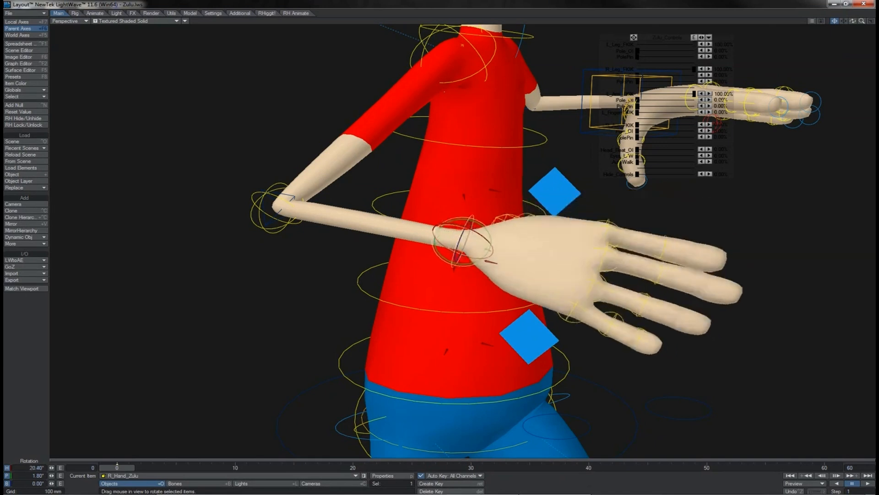
drag(436, 249, 479, 250)
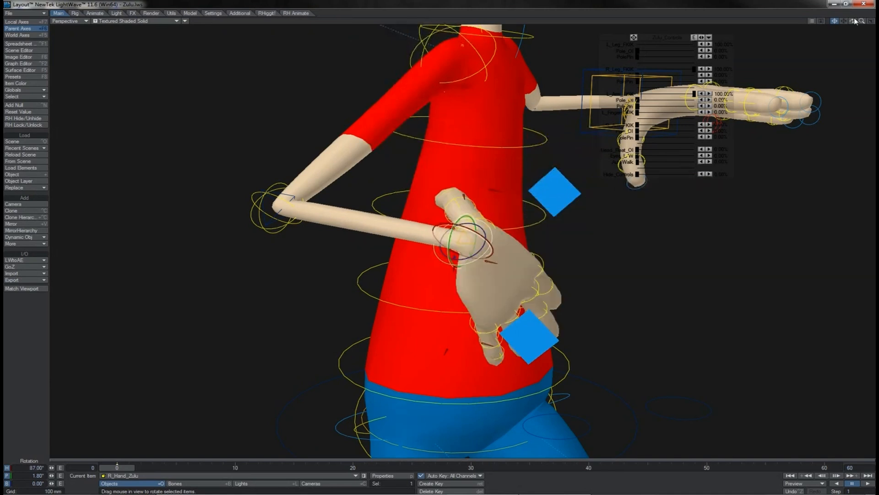
drag(853, 21, 505, 98)
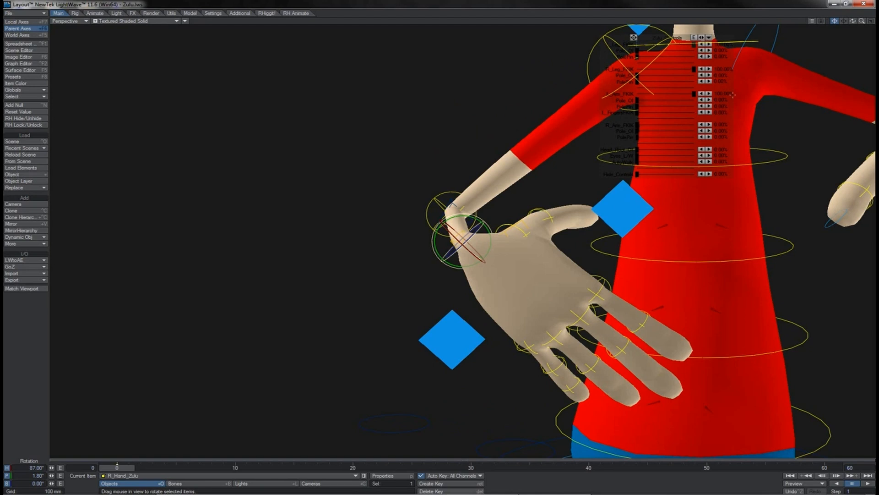
drag(860, 22, 835, 25)
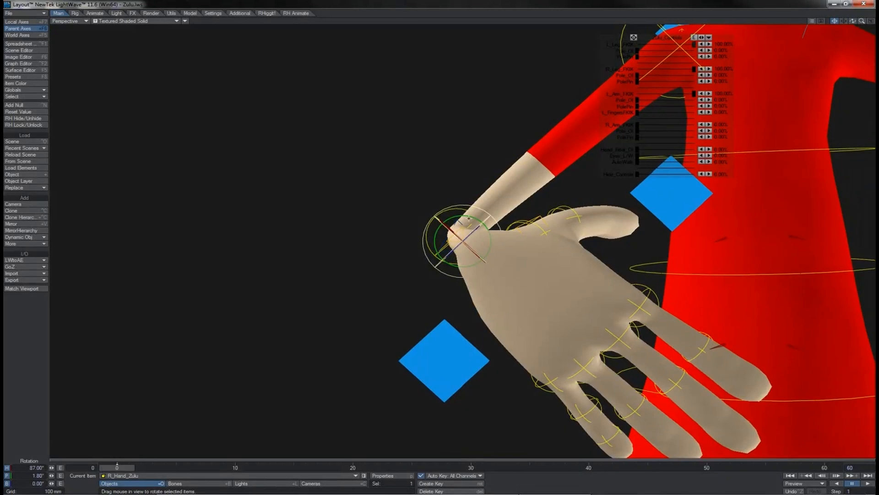
mouse_move(468, 219)
mouse_down()
mouse_move(462, 234)
mouse_move(464, 226)
mouse_up()
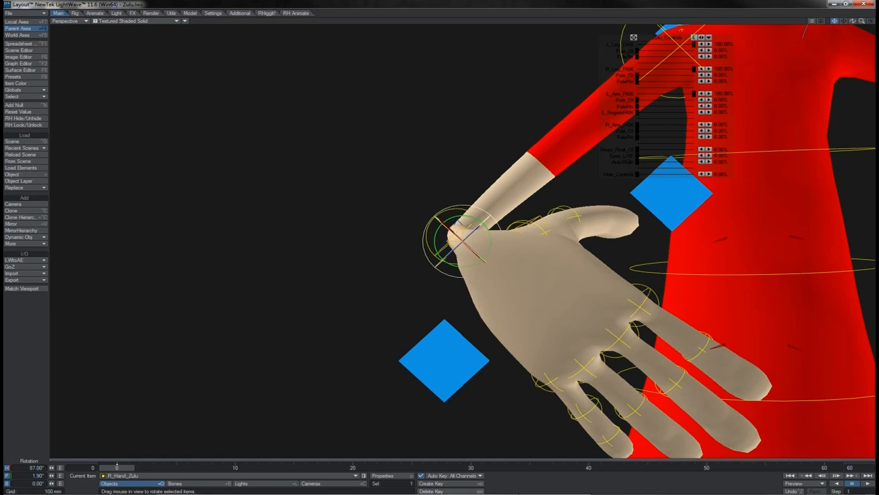
drag(463, 229, 466, 211)
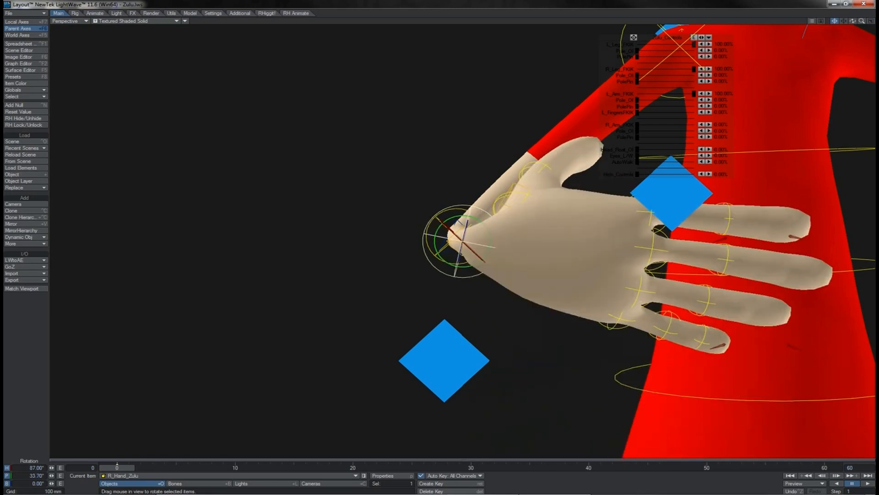
key(ctrl+z)
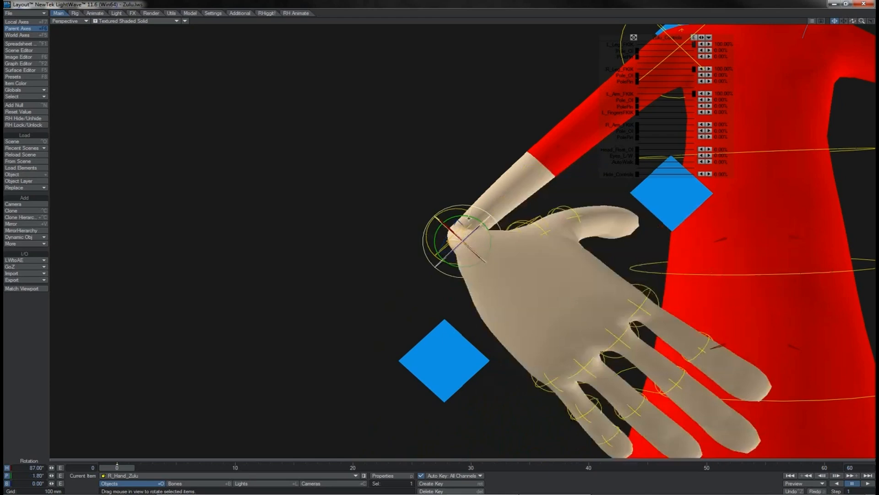
key(ctrl+z)
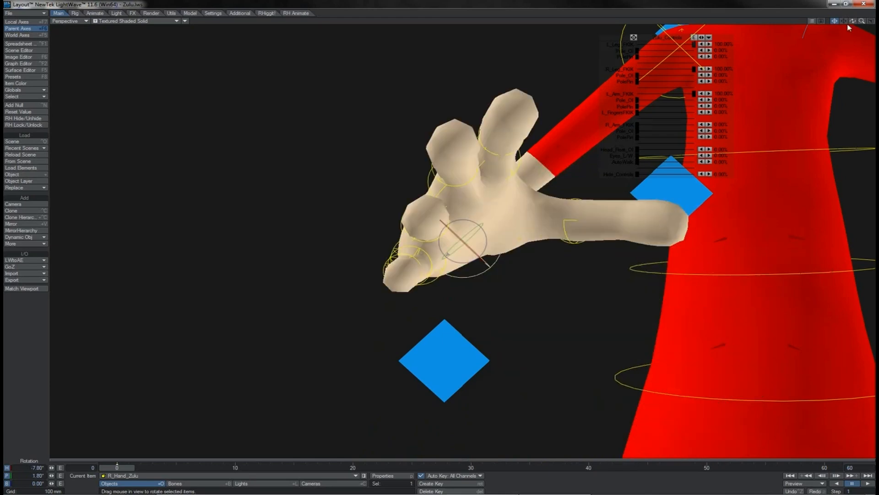
Try rotating R_Hand_Zulu to about 87.9° heading and 2.9° pitch, undo the rotations, and reframe the whole character.
drag(852, 21, 878, 22)
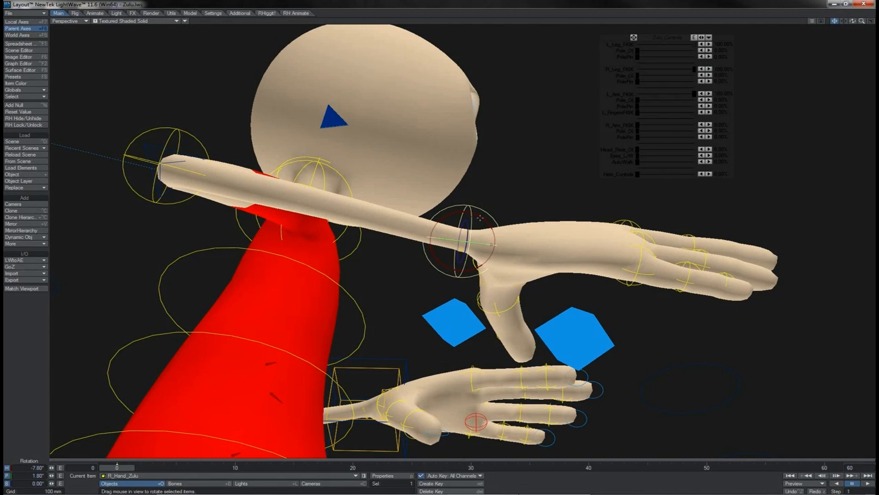
drag(480, 217, 479, 218)
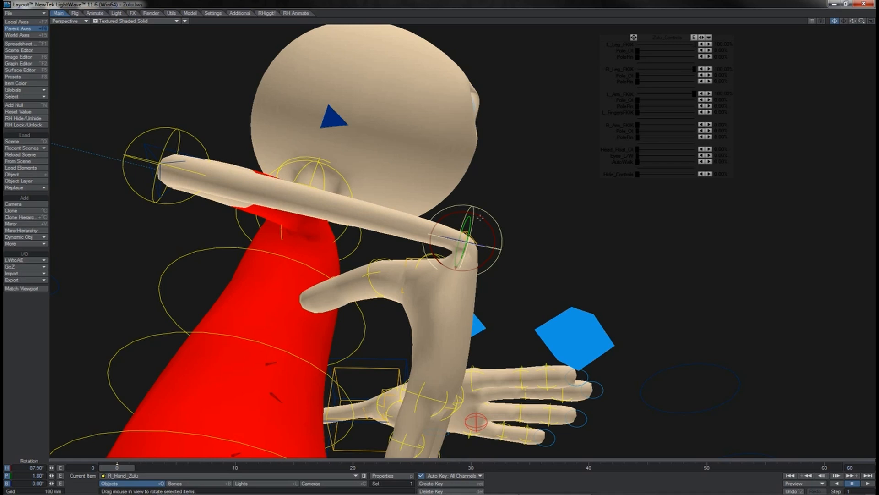
drag(480, 218, 480, 218)
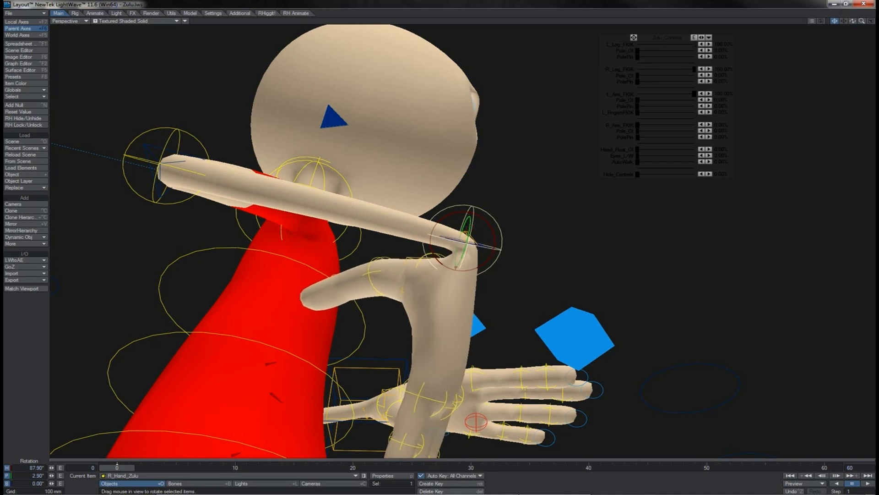
key(ctrl+z)
key(ctrl+z)
key(ctrl+z)
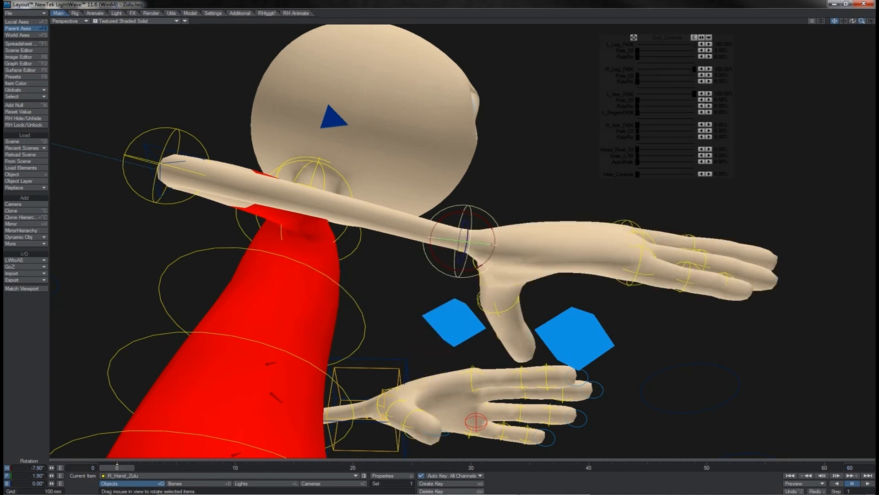
drag(862, 21, 751, 75)
drag(843, 21, 682, 1)
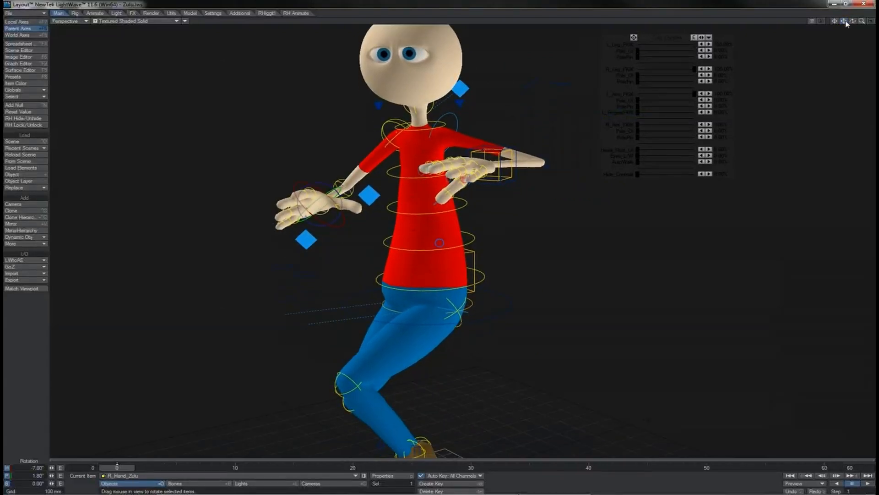